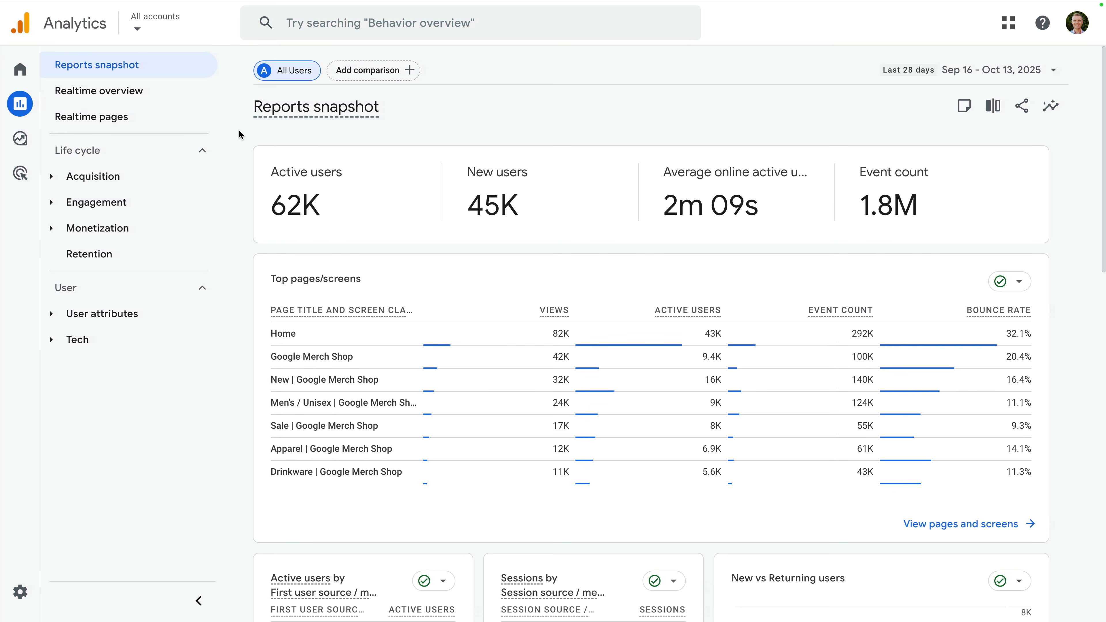
# - Look up the properties under the Loves Data Demo account in the account list, and close the list without switching
pyautogui.click(188, 30)
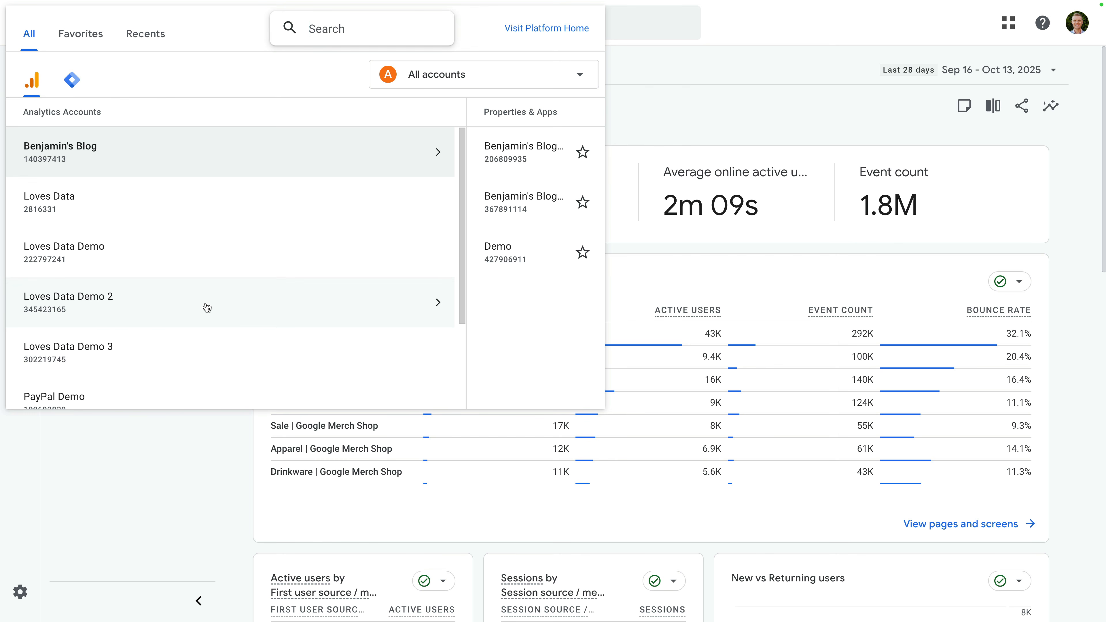
pyautogui.click(206, 265)
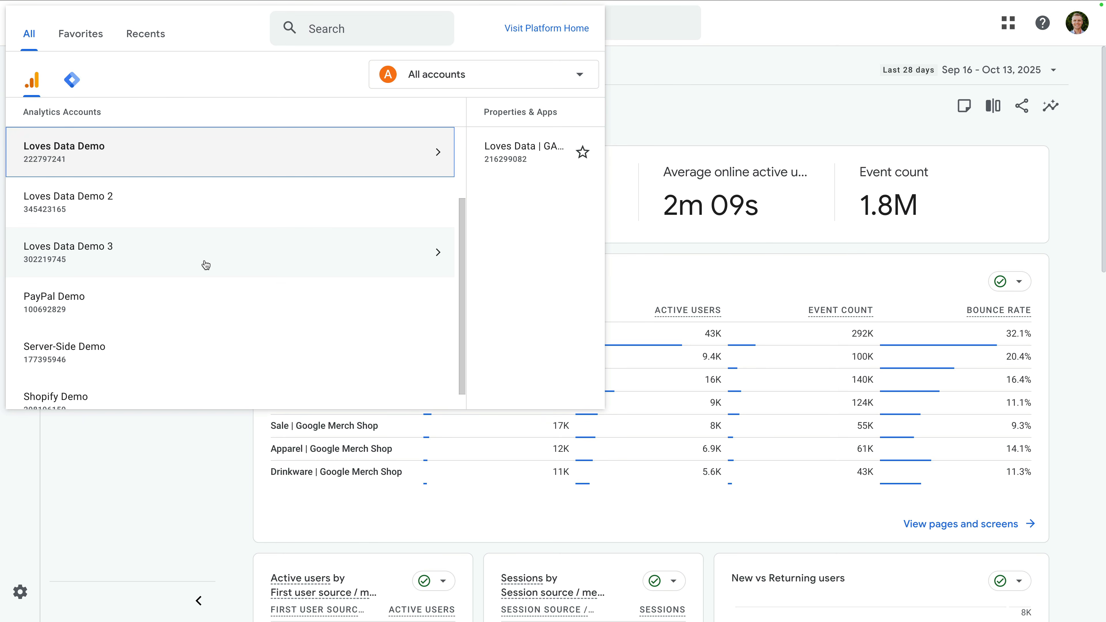
pyautogui.moveTo(484, 184)
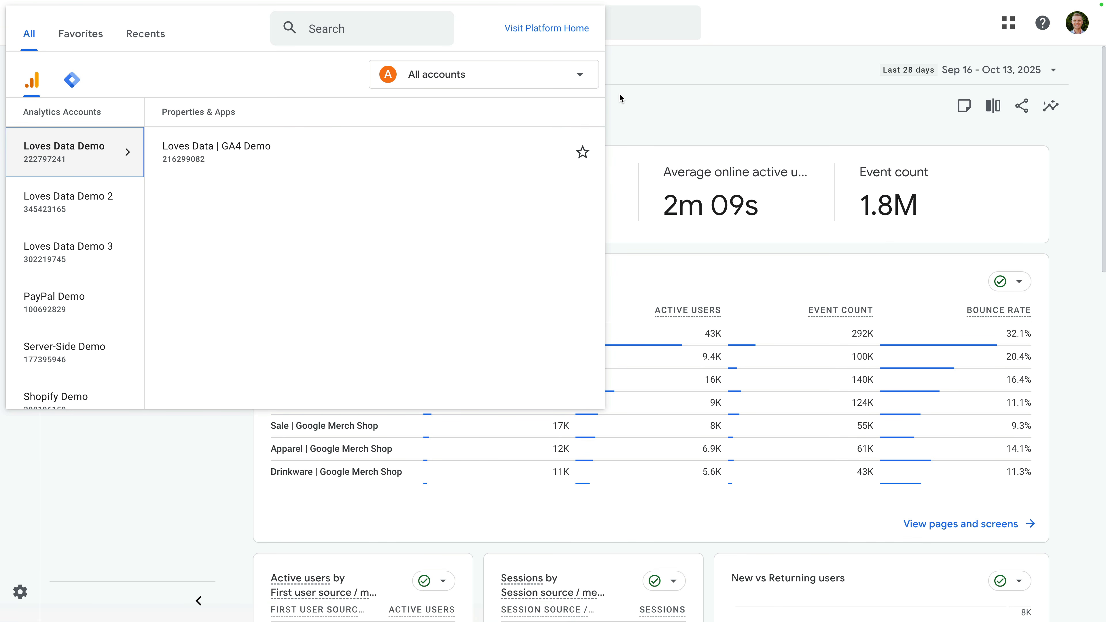
pyautogui.click(635, 106)
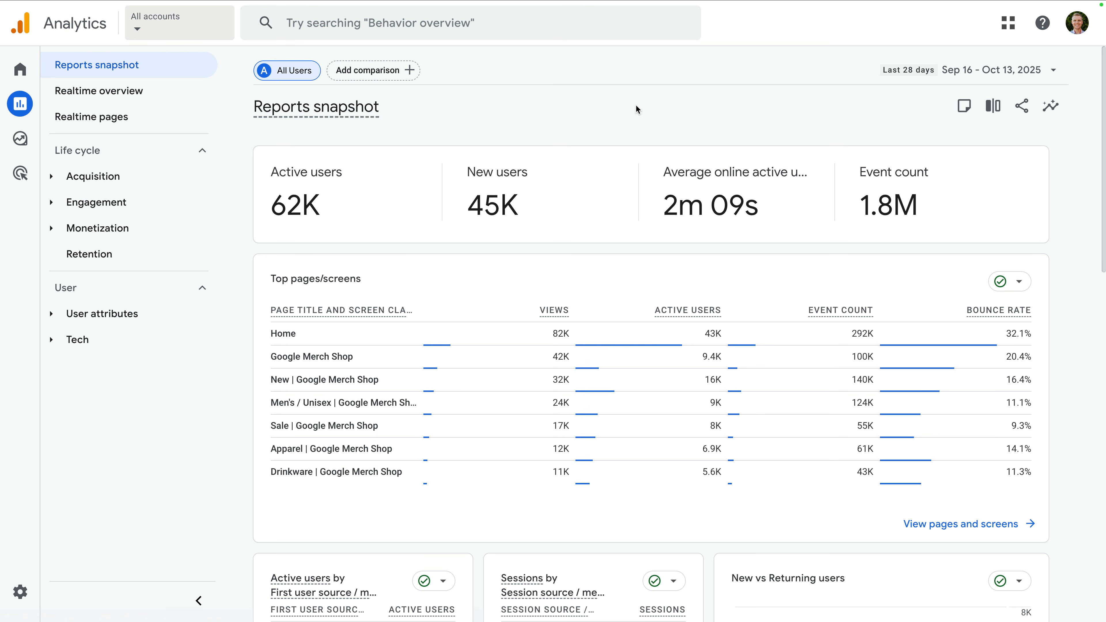
# - Try the 7-day, 90-day and 12-month date presets, and apply a custom range of Sep 1 to Sep 30, 2025 to the report
pyautogui.click(965, 71)
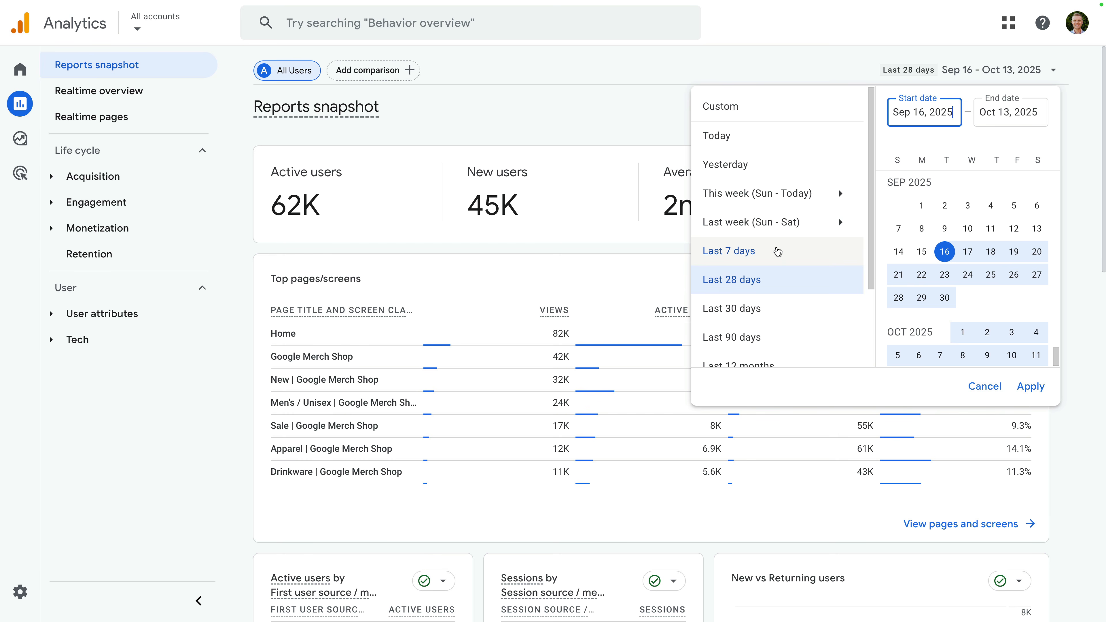
pyautogui.click(778, 251)
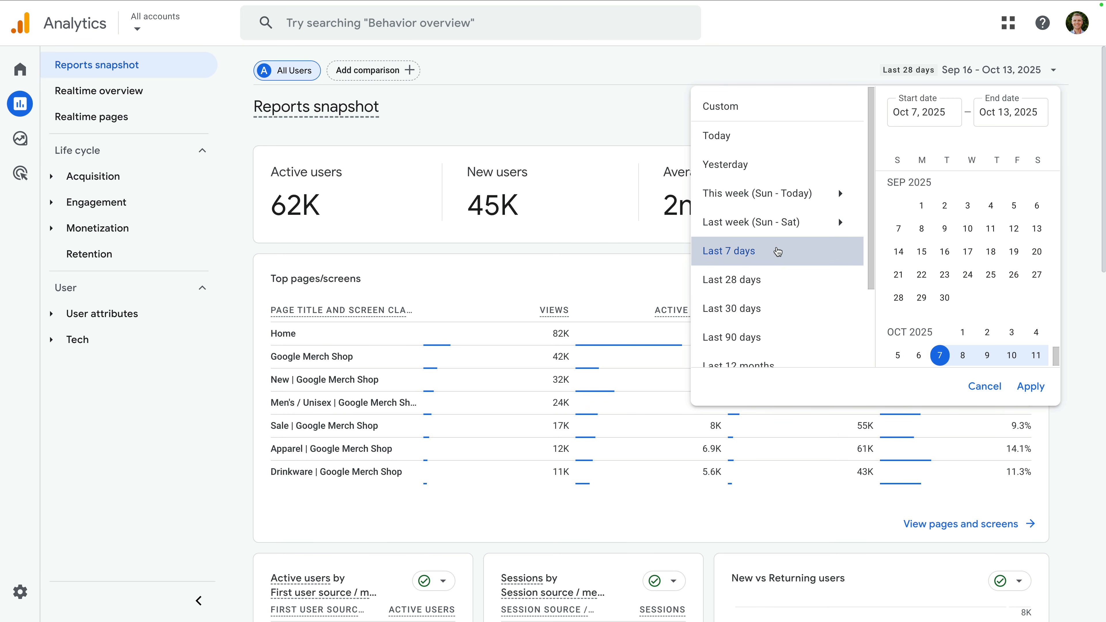
pyautogui.scroll(-2, 778, 251)
pyautogui.click(778, 252)
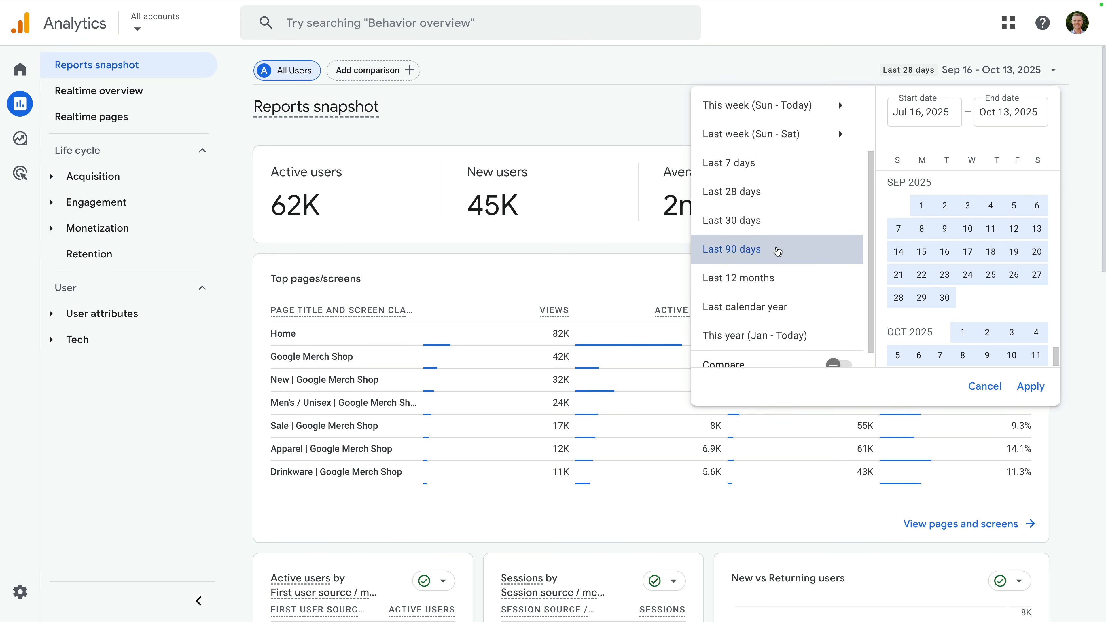
pyautogui.click(798, 287)
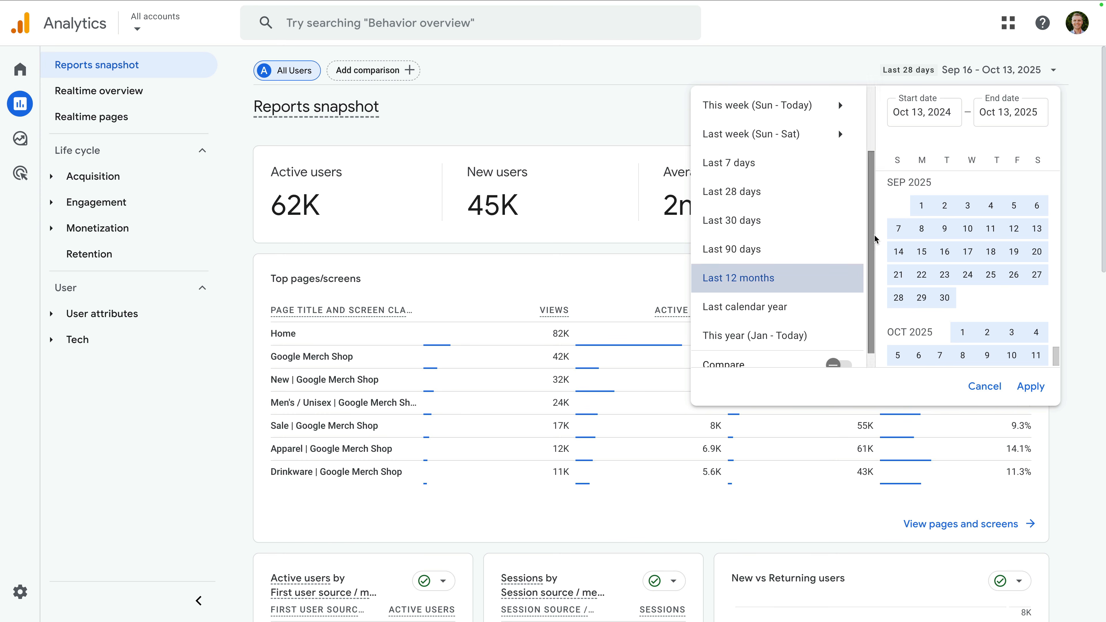
pyautogui.click(921, 206)
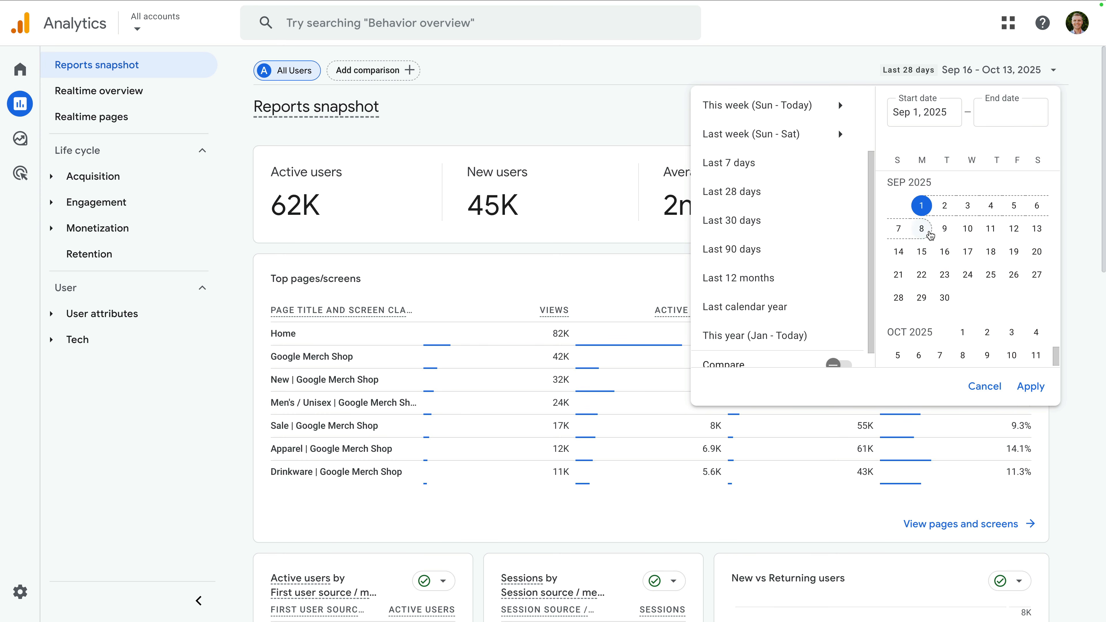
pyautogui.click(945, 302)
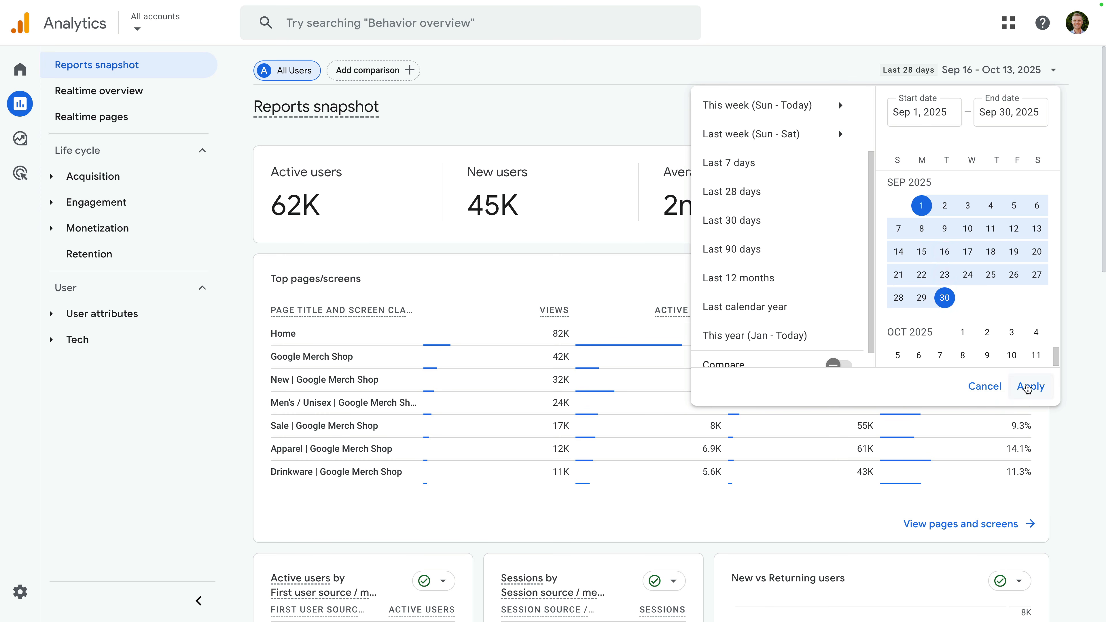
pyautogui.click(1028, 387)
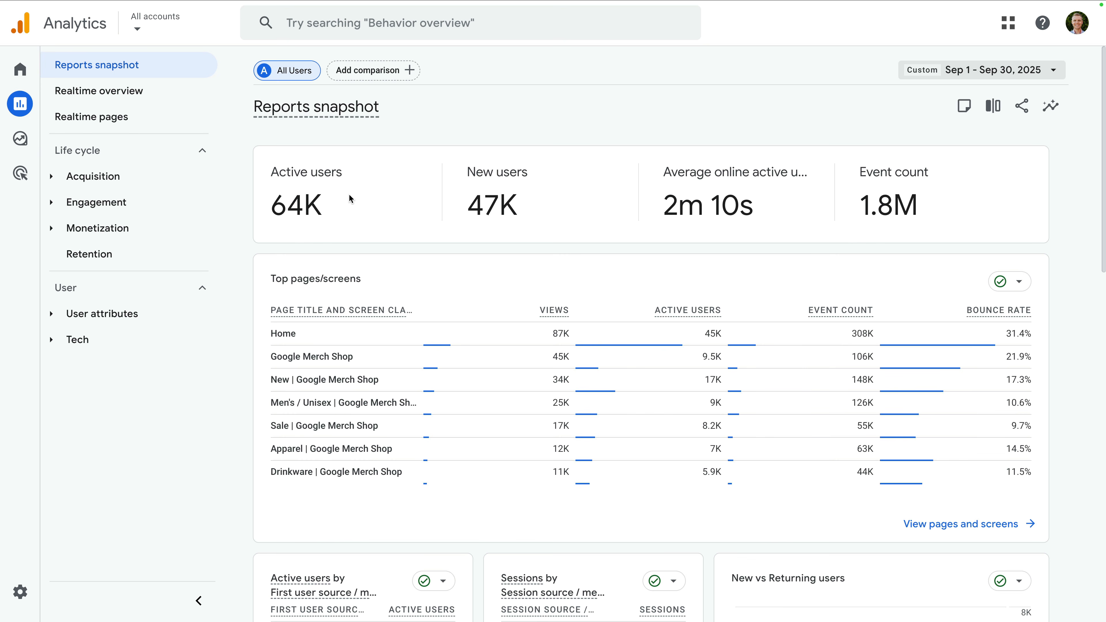
# - Open the Home page and review its overview metrics, recently accessed items and suggested report cards
pyautogui.moveTo(72, 77)
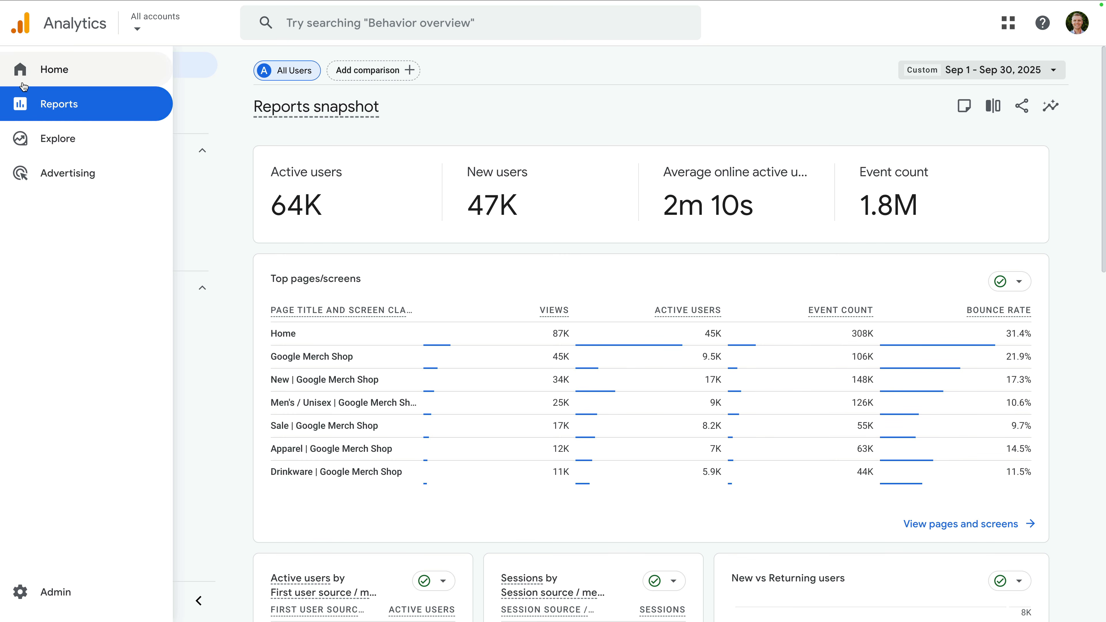
pyautogui.click(122, 74)
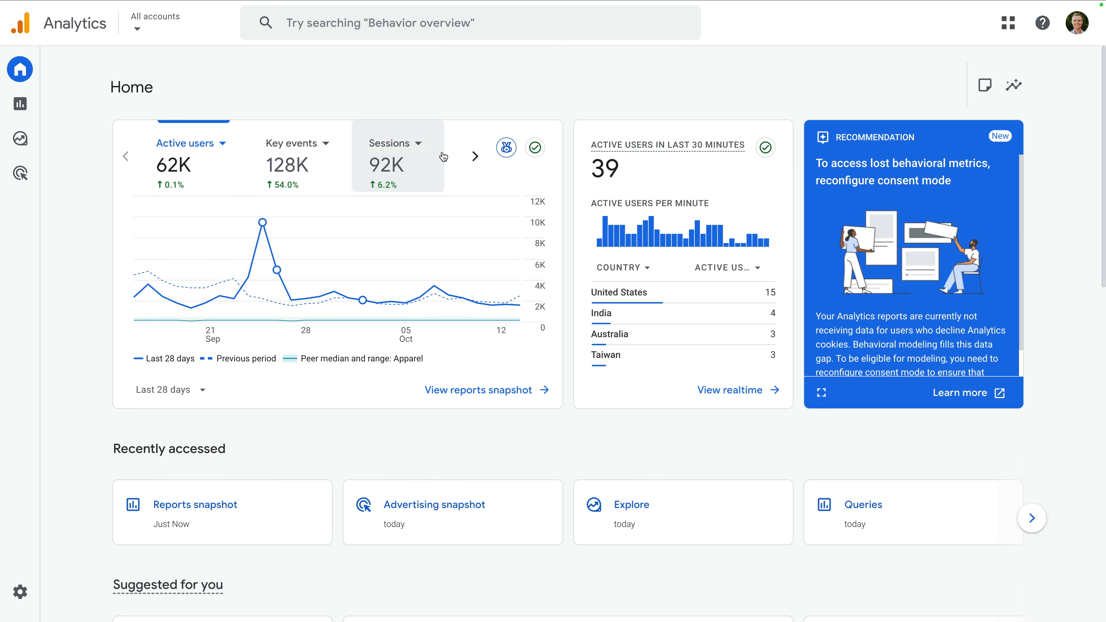
pyautogui.click(478, 158)
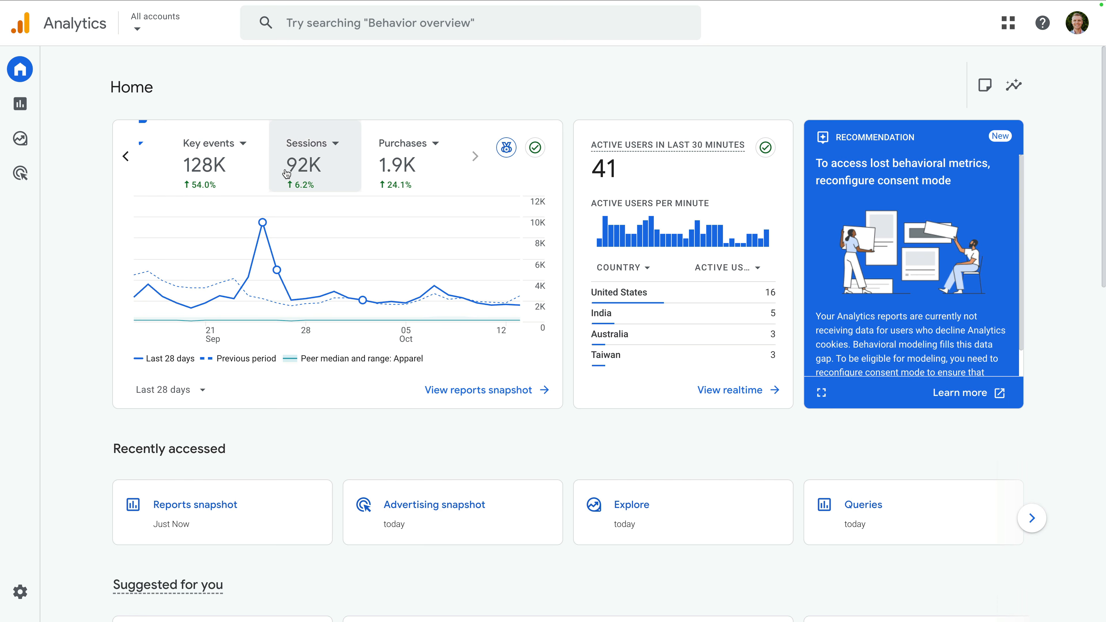
pyautogui.click(127, 158)
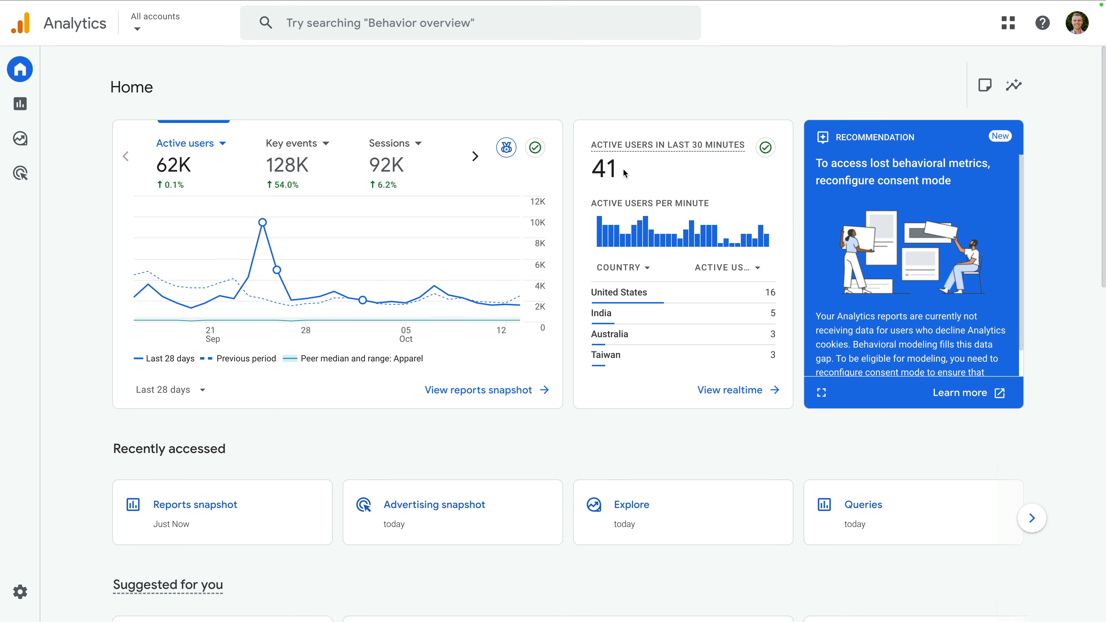
pyautogui.scroll(-9, 623, 169)
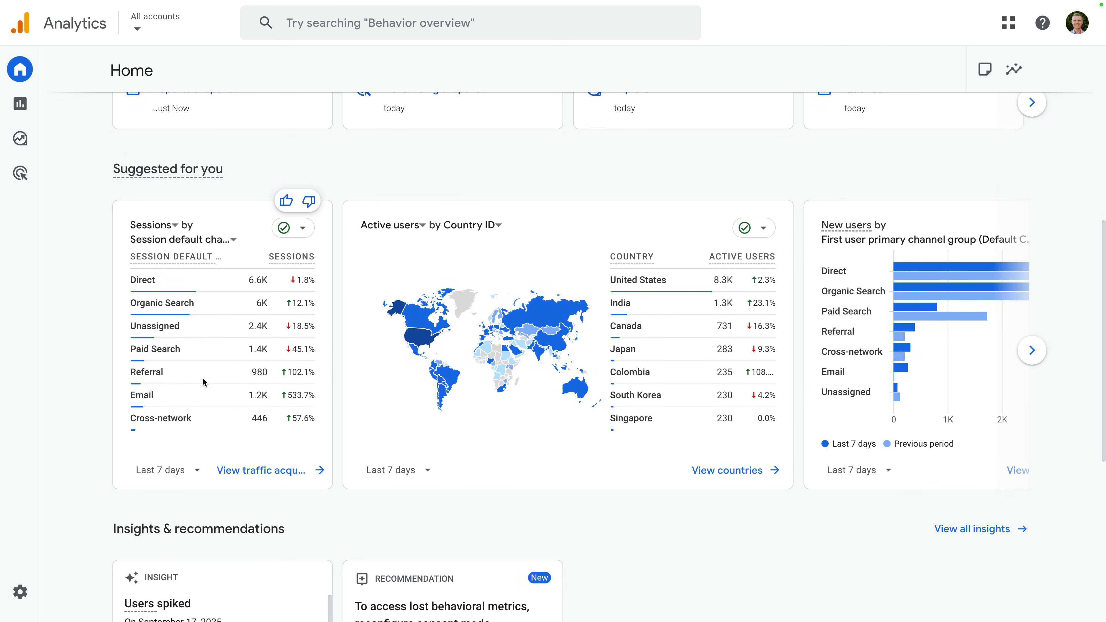
pyautogui.moveTo(427, 340)
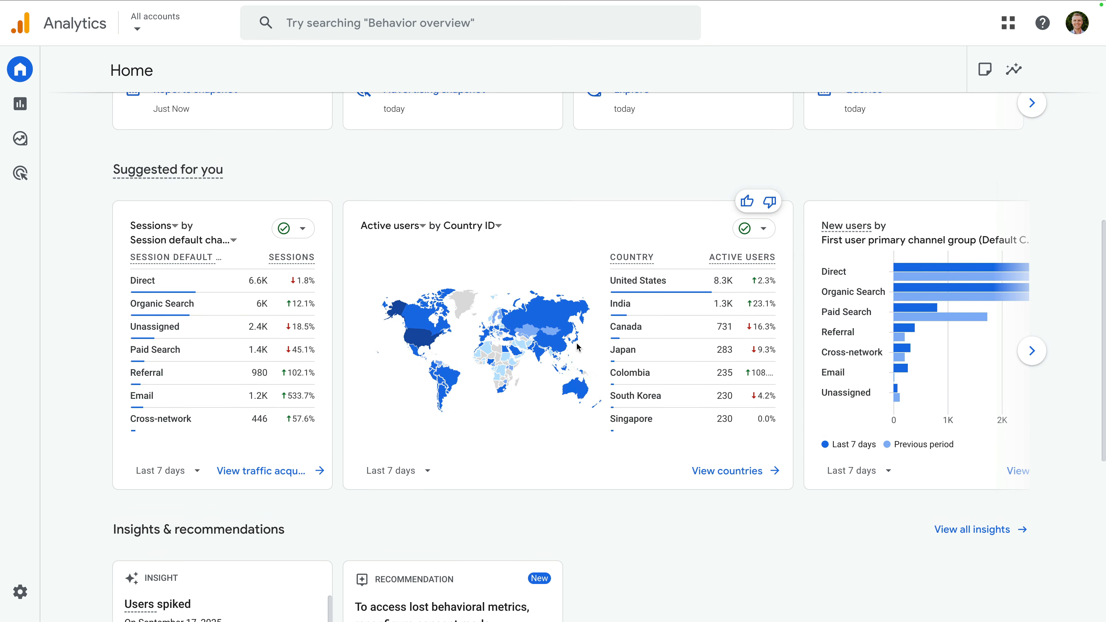
pyautogui.scroll(5, 578, 347)
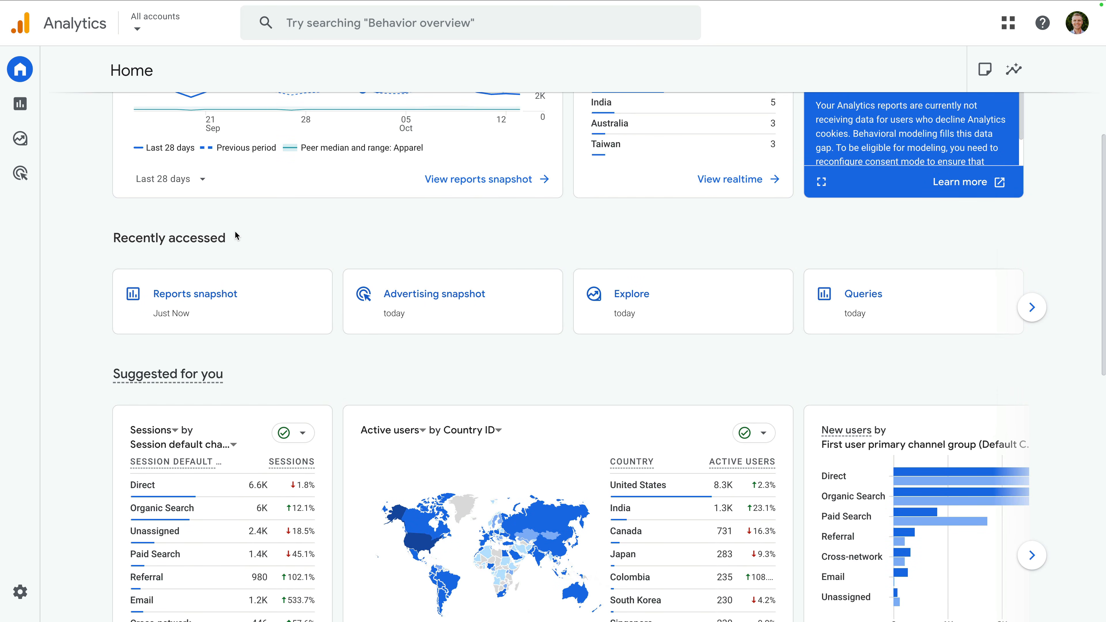
# - Open the Pages and screens report in the Engagement reports and examine the table of page paths
pyautogui.click(44, 107)
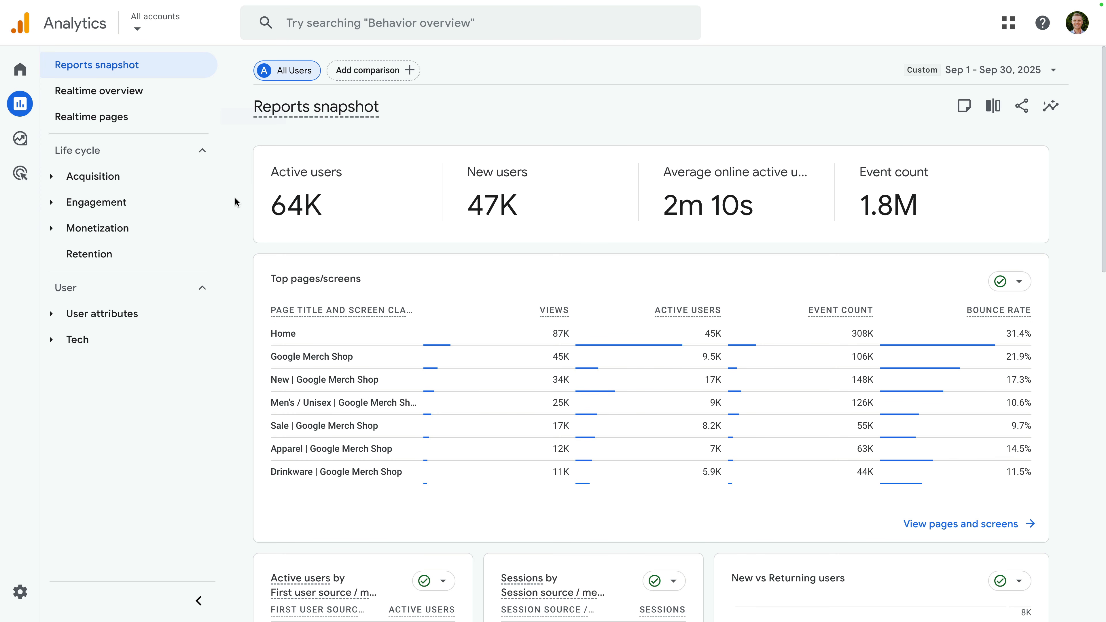
pyautogui.click(169, 205)
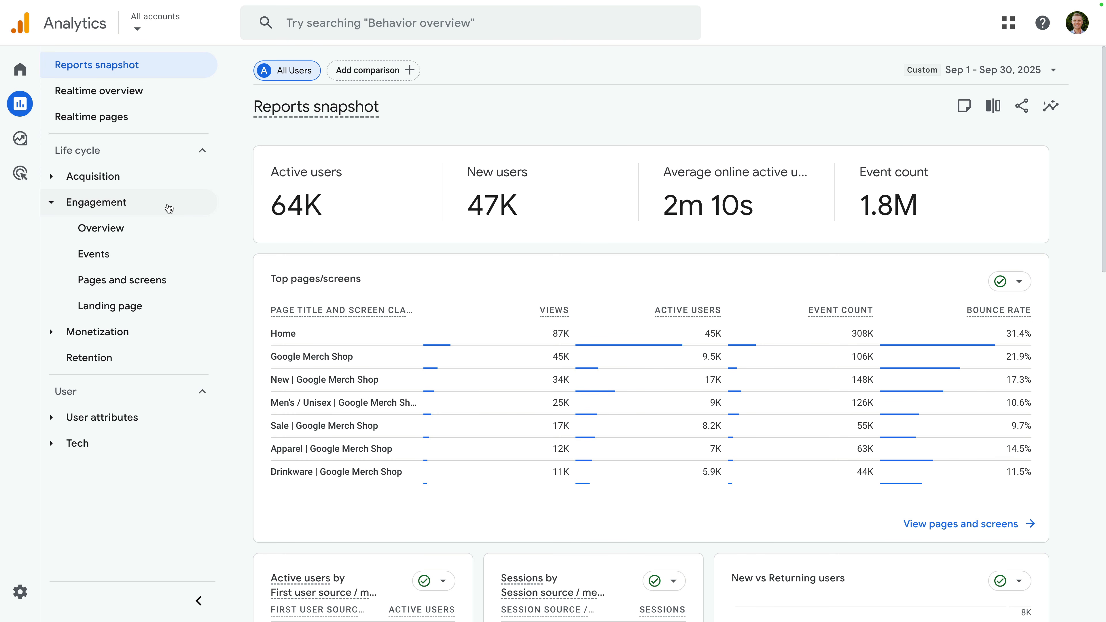
pyautogui.click(180, 286)
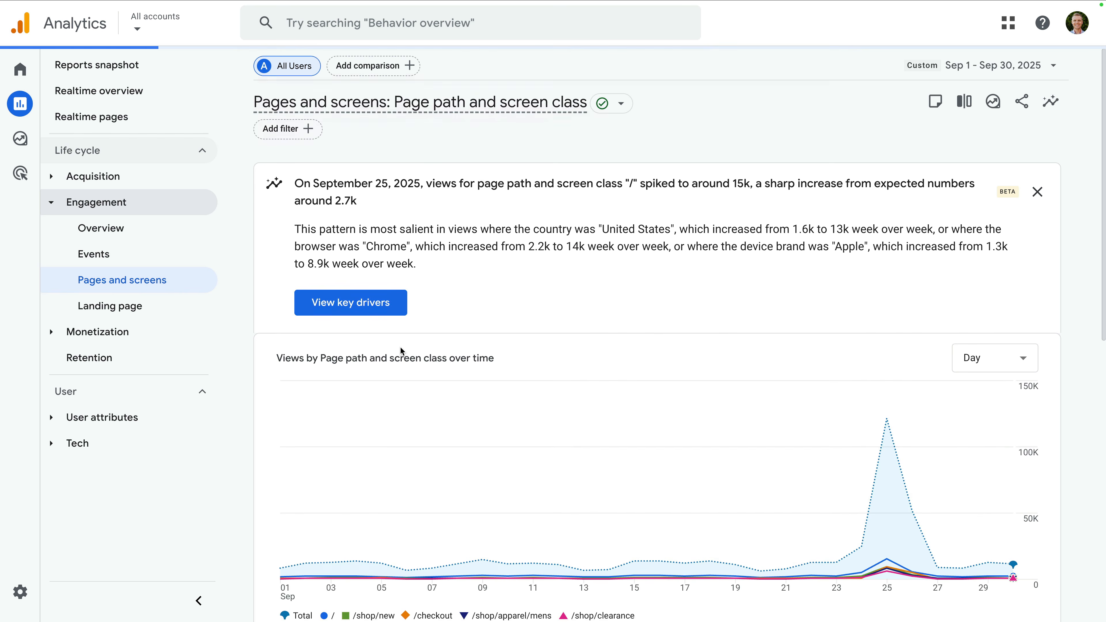
pyautogui.scroll(-3, 401, 351)
pyautogui.scroll(-10, 401, 351)
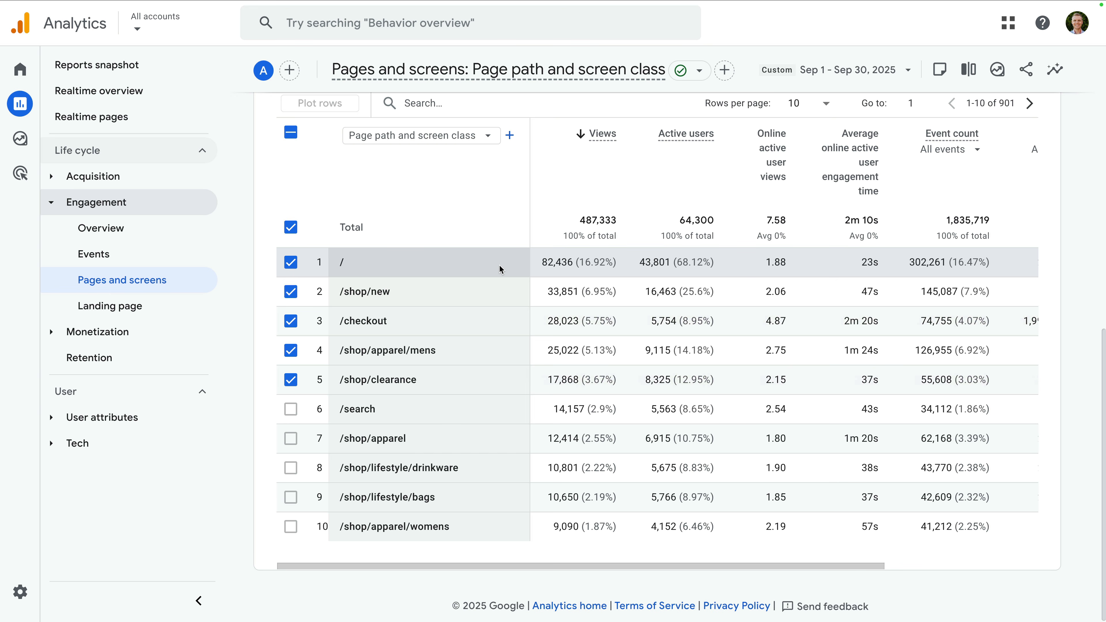
pyautogui.hscroll(1, 610, 261)
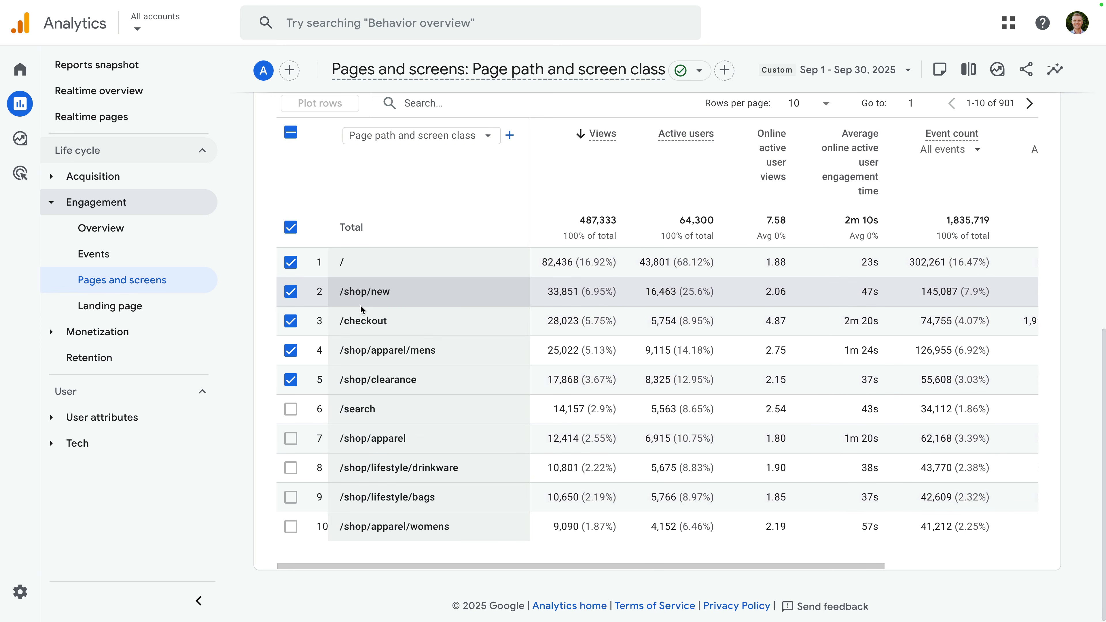
# - Browse the templates for new explorations up to Cohort exploration, and open the Advertising section
pyautogui.click(30, 147)
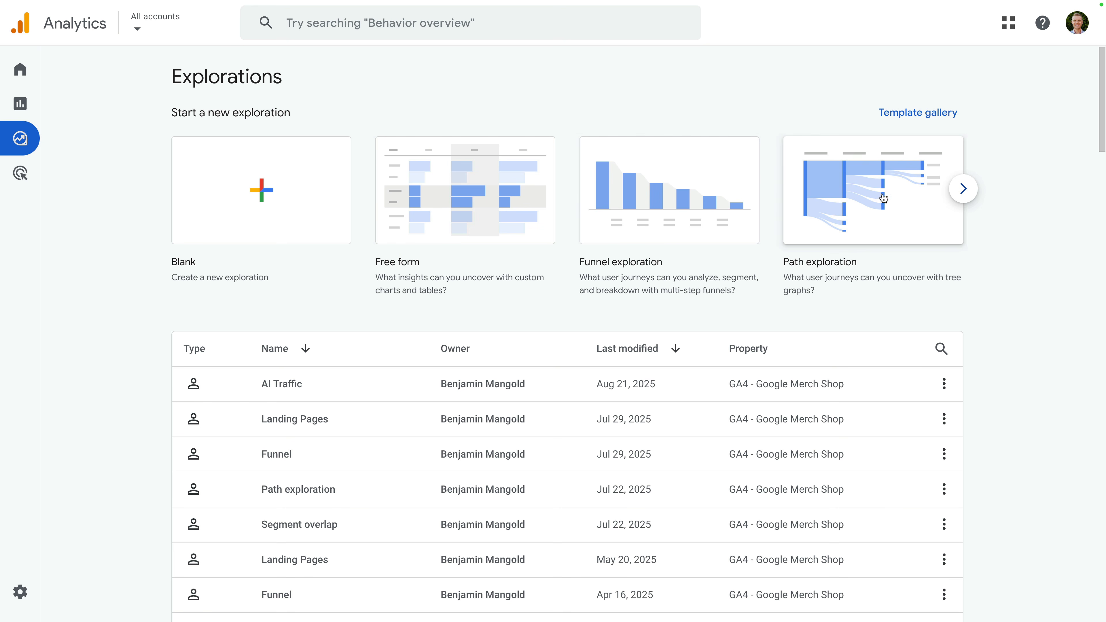
pyautogui.click(963, 189)
pyautogui.click(963, 189)
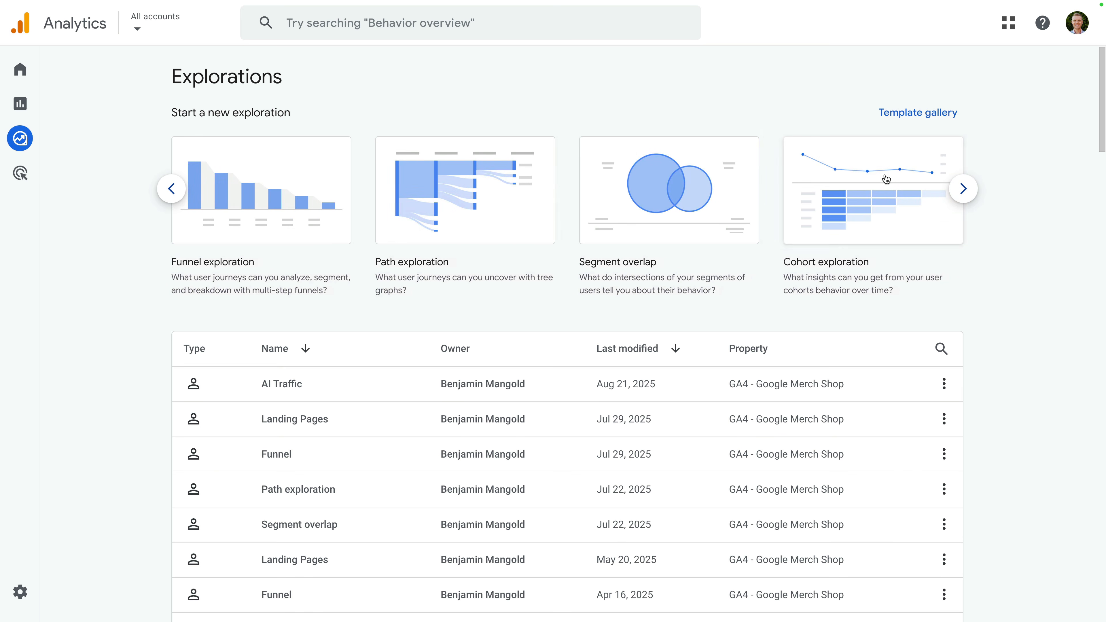
pyautogui.click(27, 174)
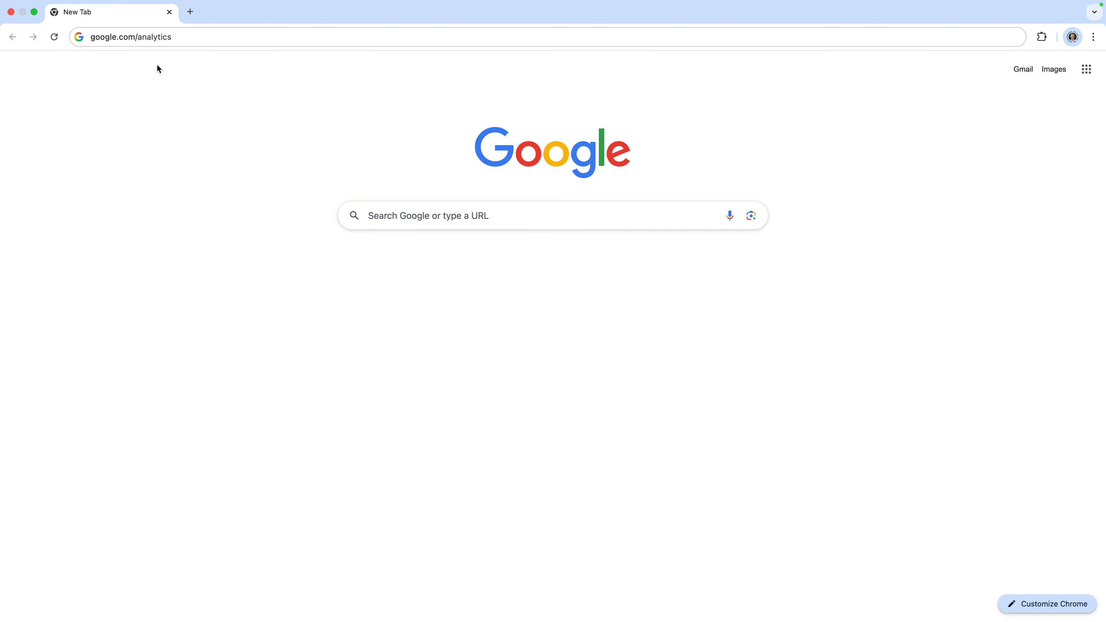
# - Go to google.com/analytics in the browser and start signing in to Analytics
pyautogui.click(181, 38)
pyautogui.press('Return')
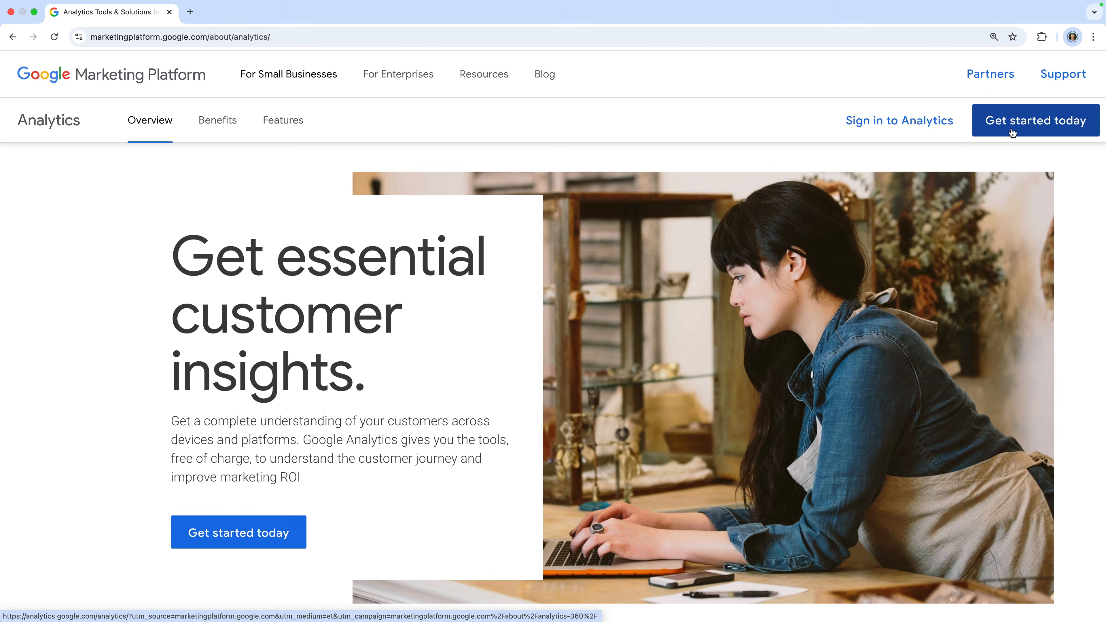
pyautogui.click(893, 130)
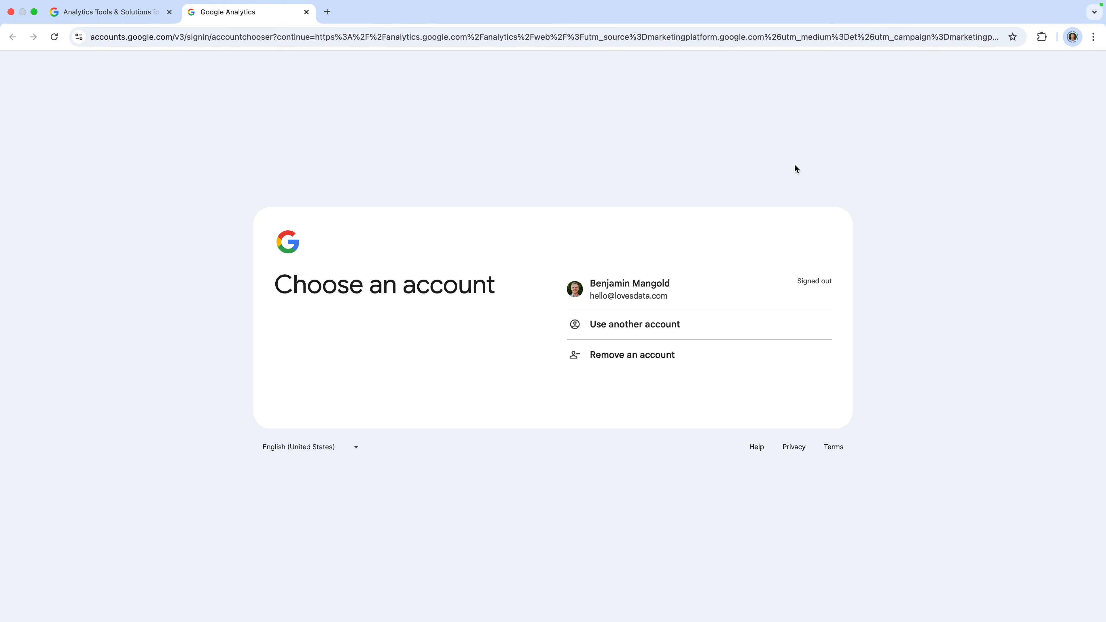
# - Sign in with the listed Google account by entering the account password, and decline the passkey setup
pyautogui.click(608, 297)
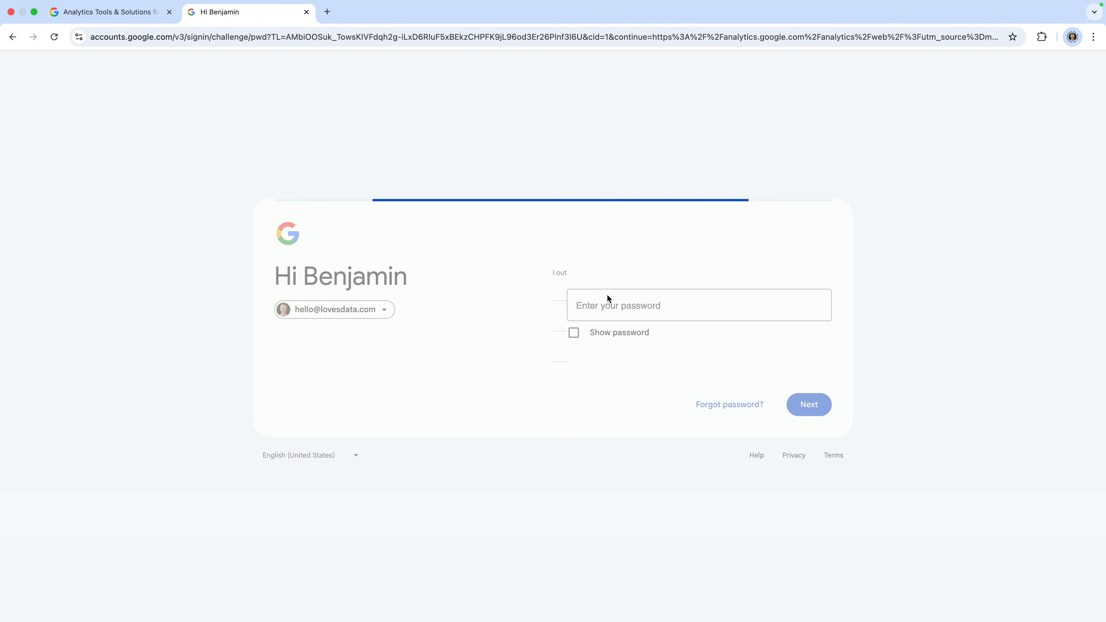
pyautogui.press('super+v')
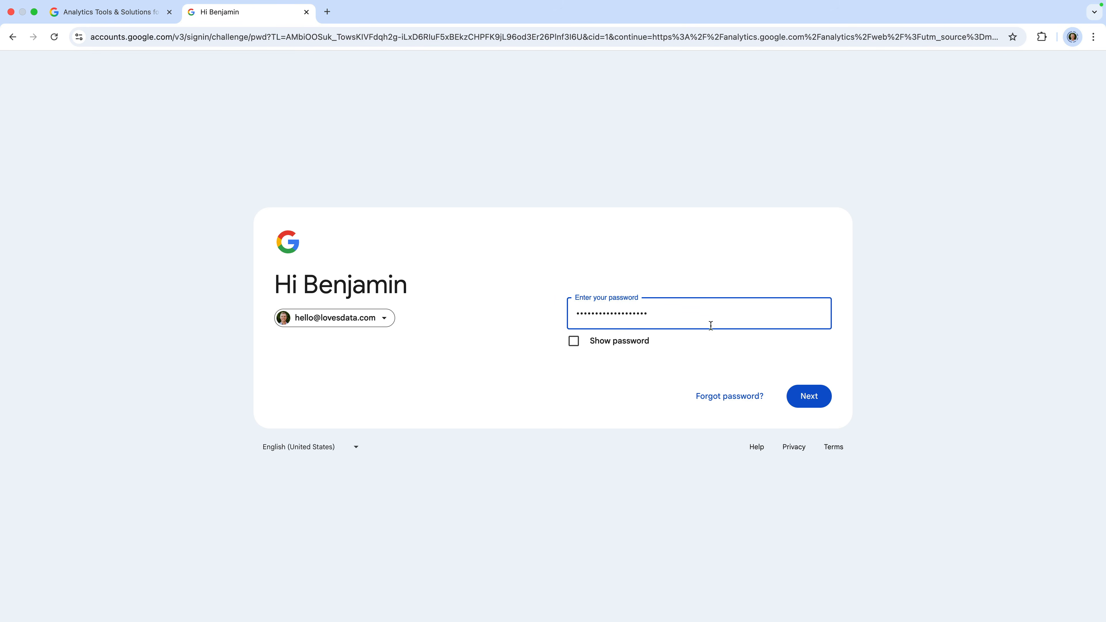
pyautogui.click(808, 396)
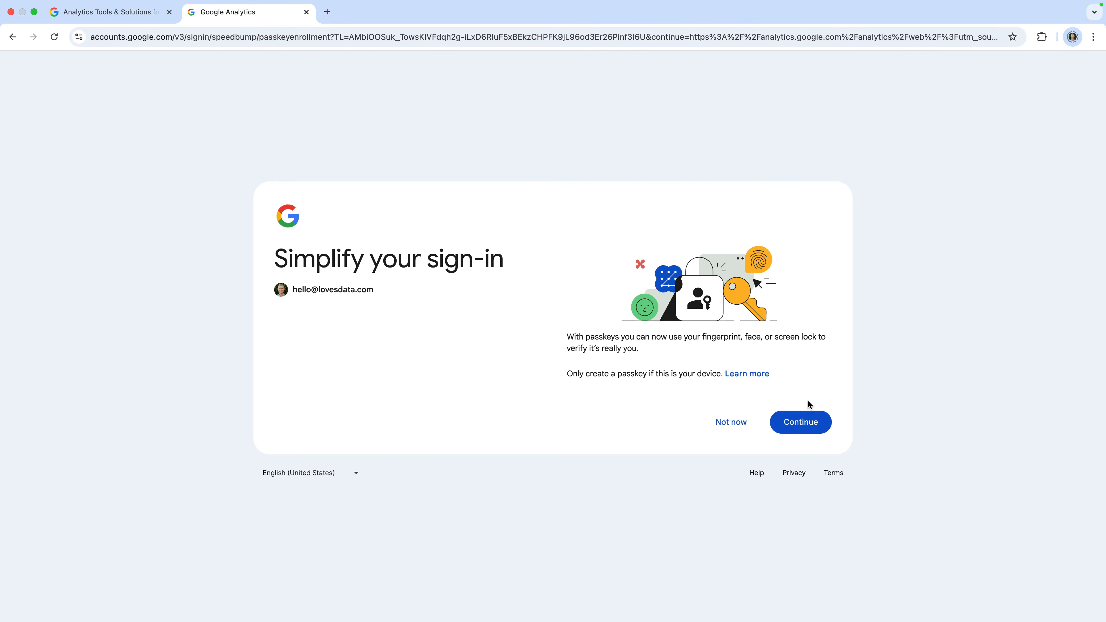
pyautogui.click(730, 426)
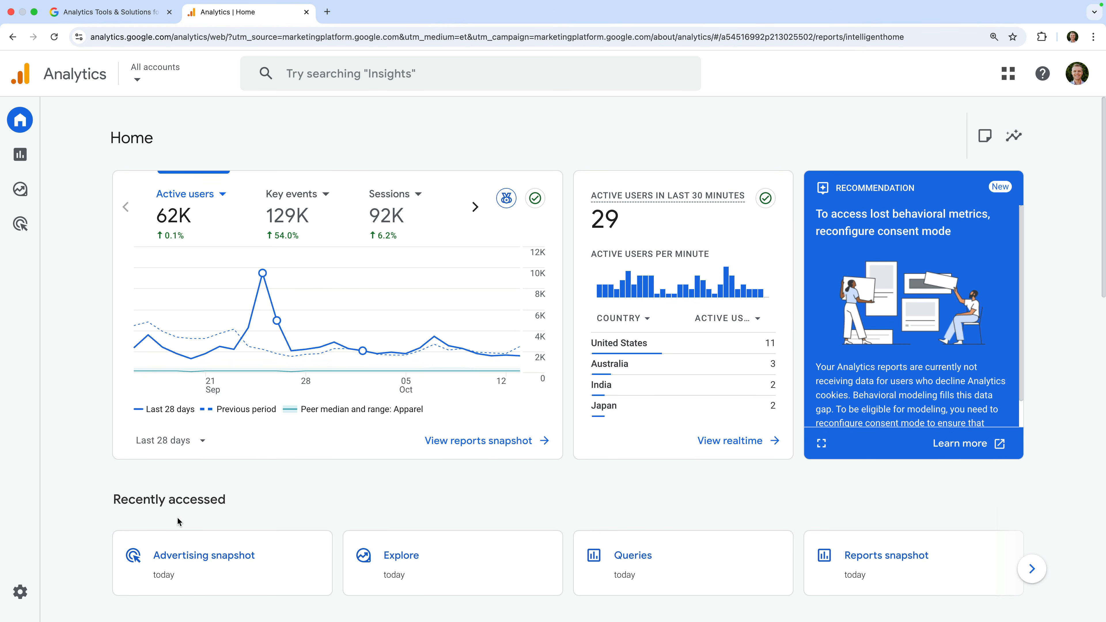
# - Start creating a new Analytics account from the Admin settings
pyautogui.click(21, 593)
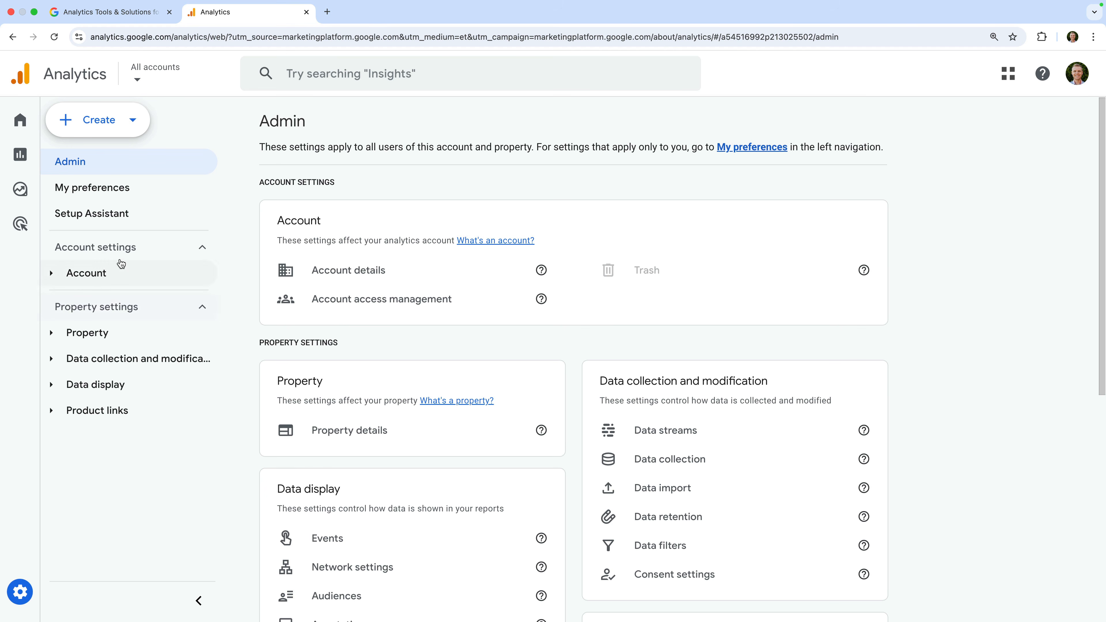
pyautogui.click(116, 123)
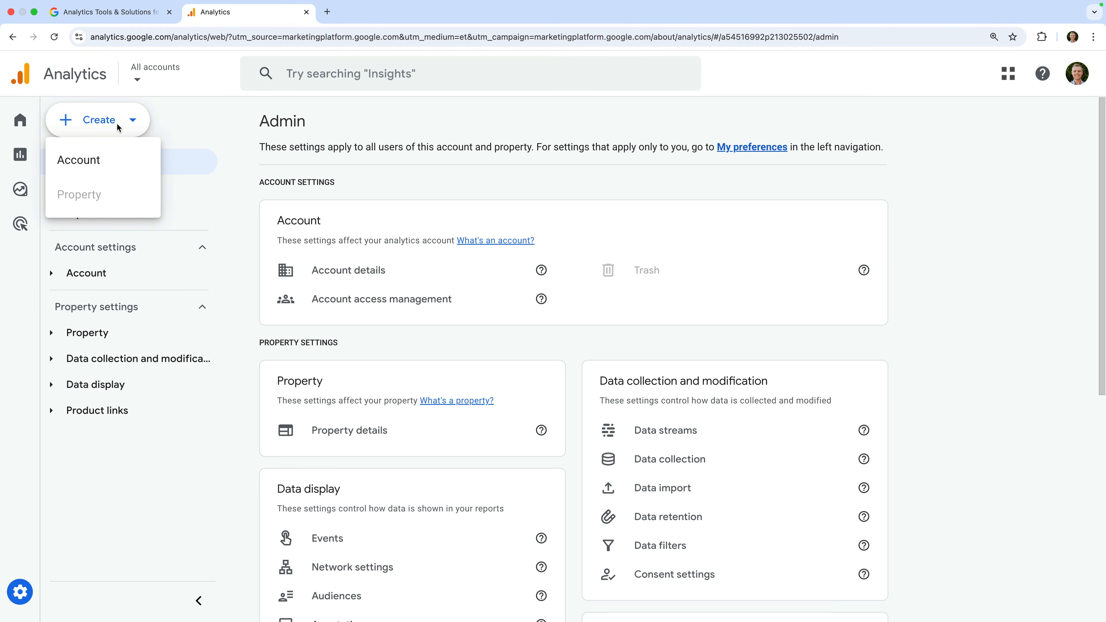
pyautogui.click(104, 163)
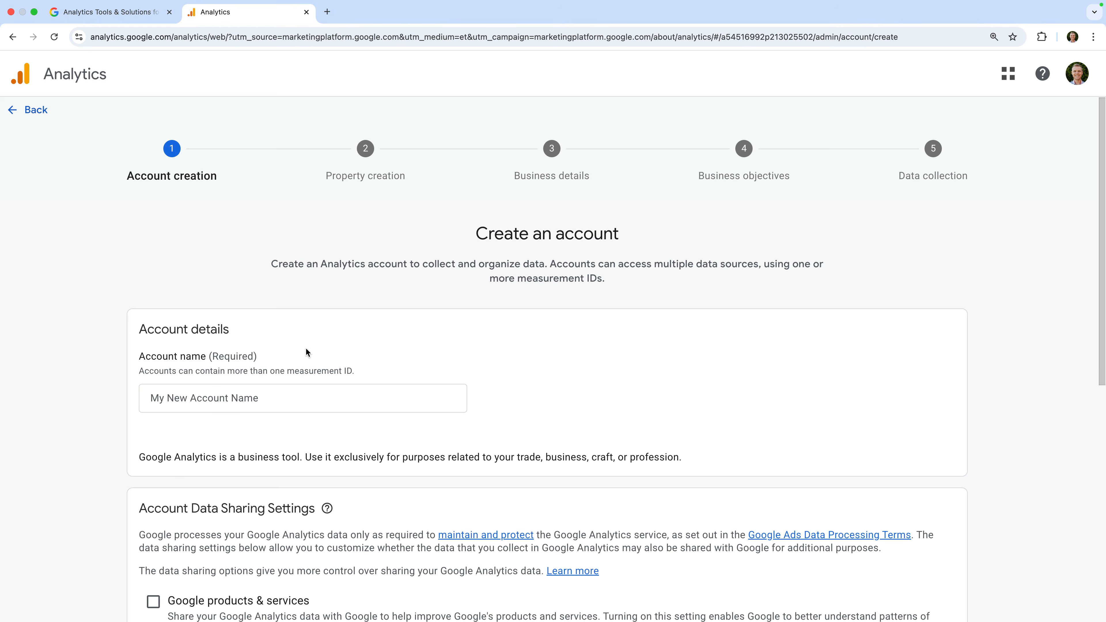
# - Name the new Analytics account Loves Data in the account details
pyautogui.scroll(-3, 306, 352)
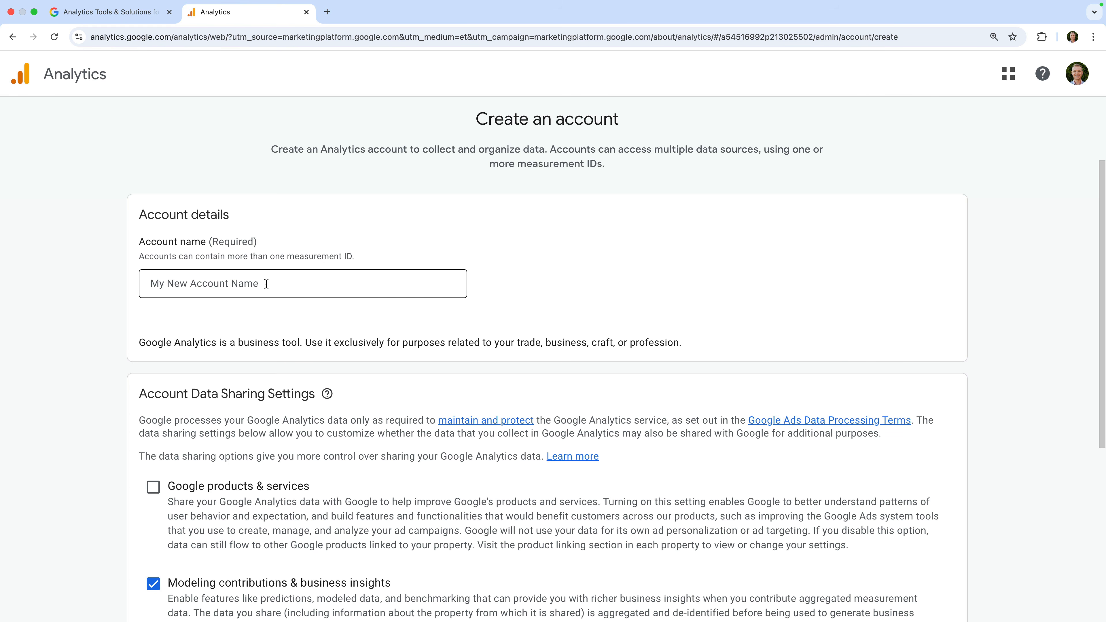
pyautogui.click(266, 284)
pyautogui.write('Lov')
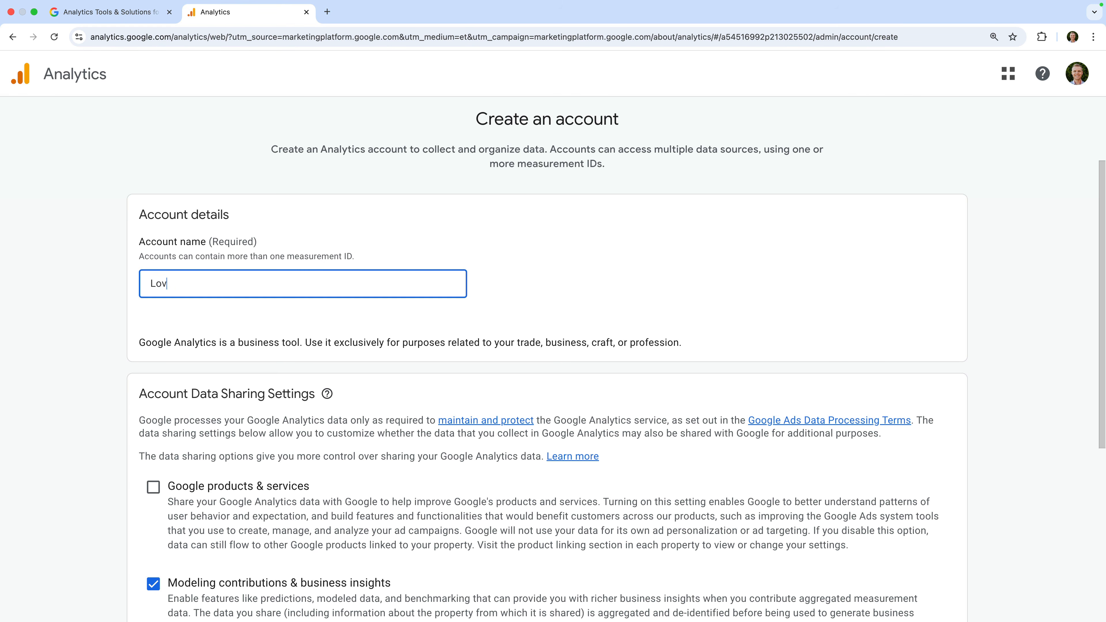
pyautogui.write('es Data')
pyautogui.click(279, 314)
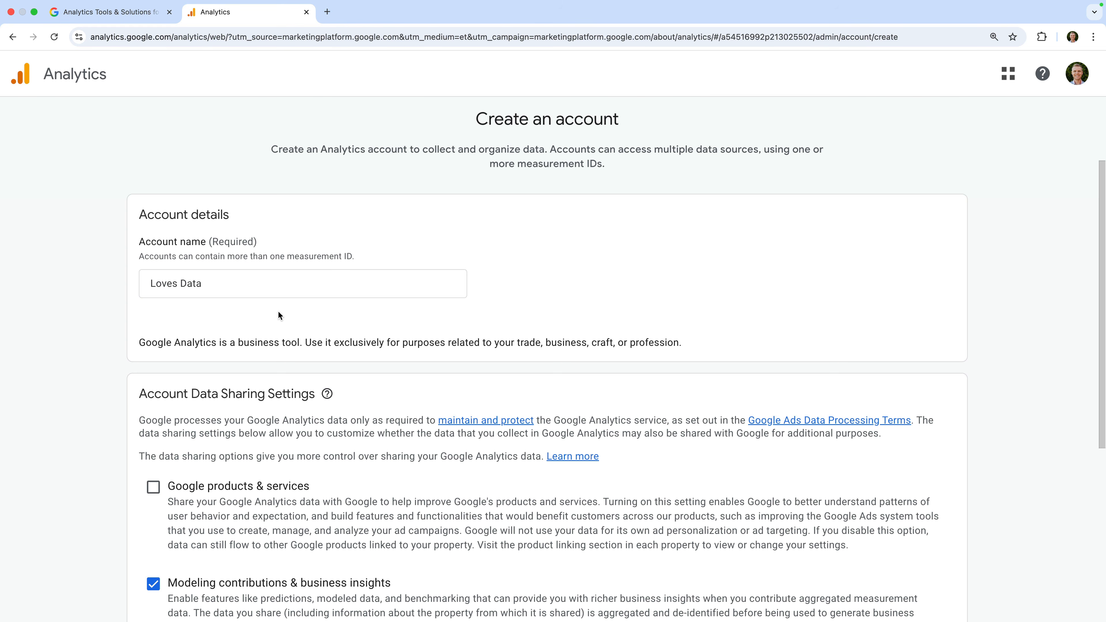
# - Review the Account Data Sharing Settings, accept the default selections, and proceed to property creation
pyautogui.scroll(-5, 279, 312)
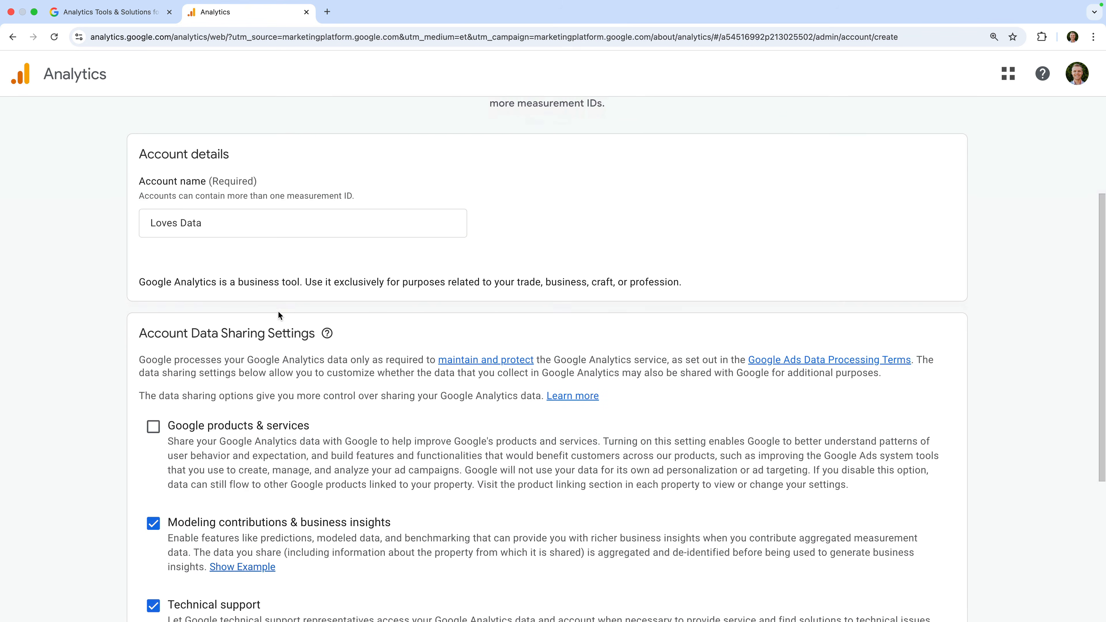
pyautogui.scroll(-2, 278, 312)
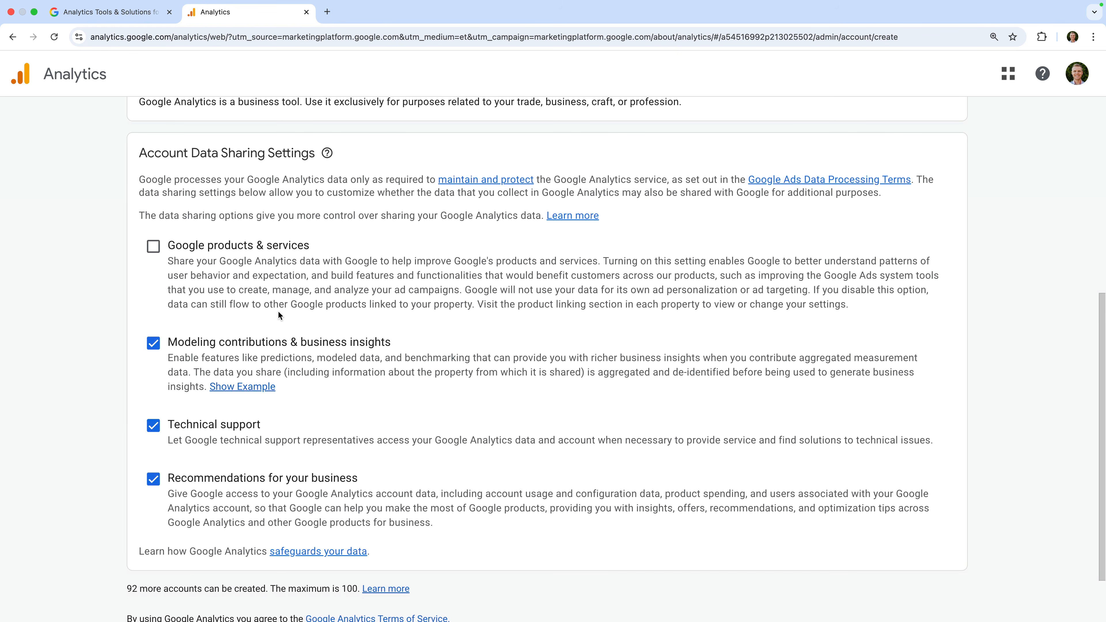
pyautogui.scroll(-2, 278, 312)
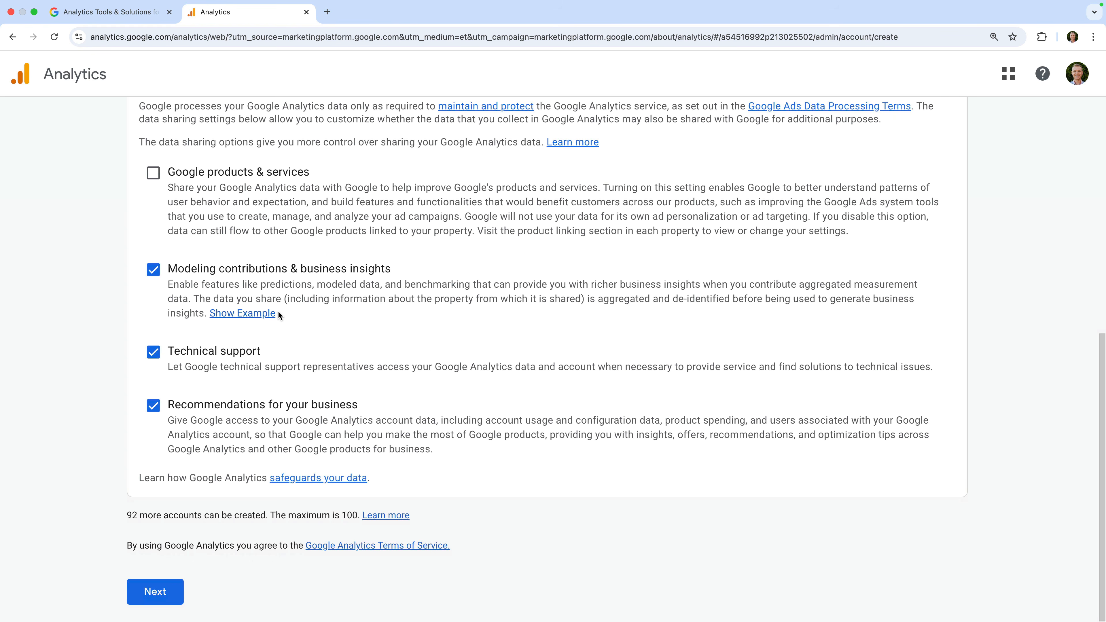
pyautogui.click(172, 593)
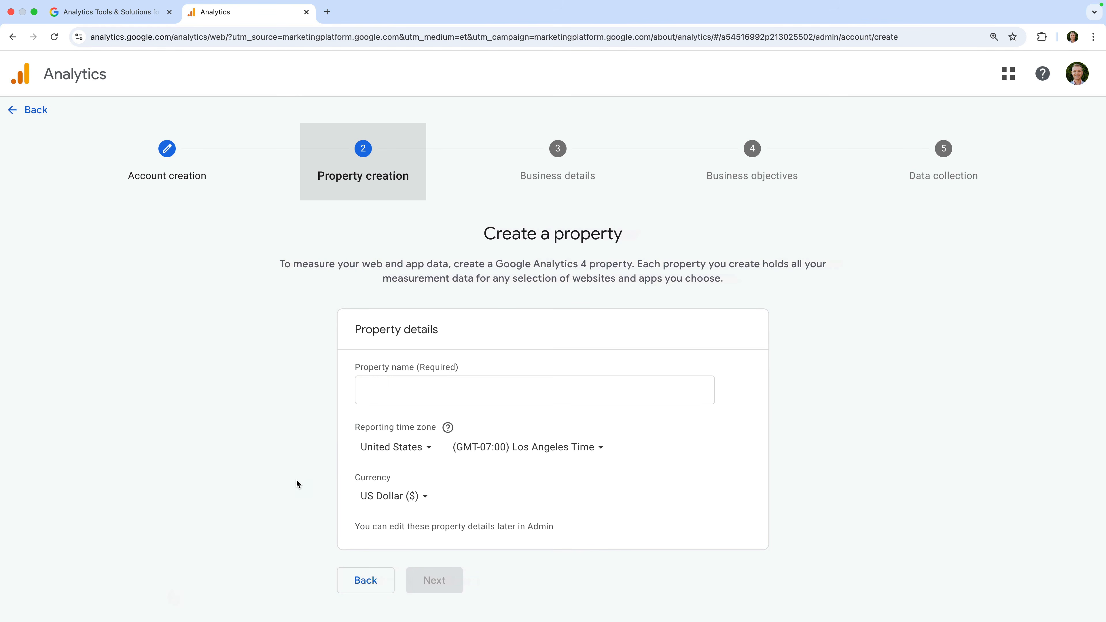
# - Enter Loves Data as the name of the new property
pyautogui.click(490, 361)
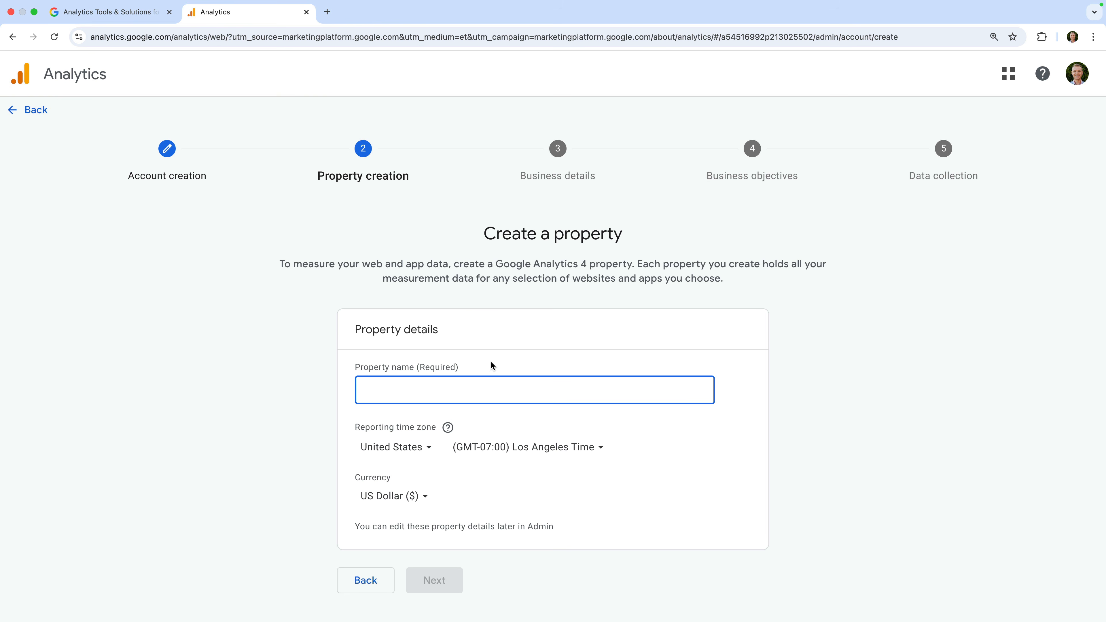
pyautogui.write('Love')
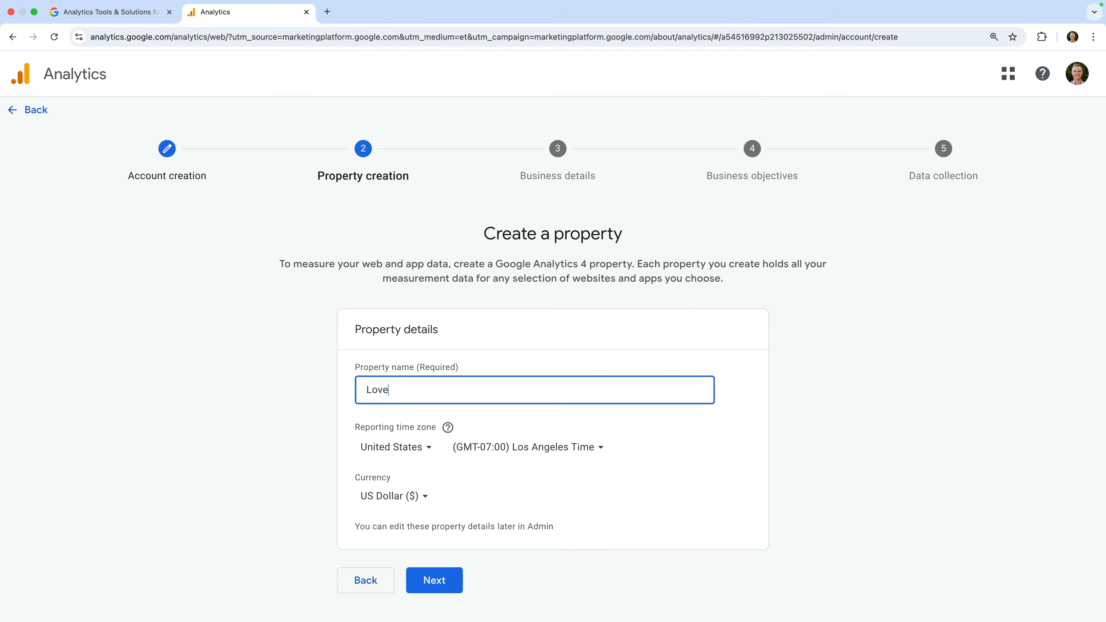
pyautogui.write('s Data')
pyautogui.click(344, 428)
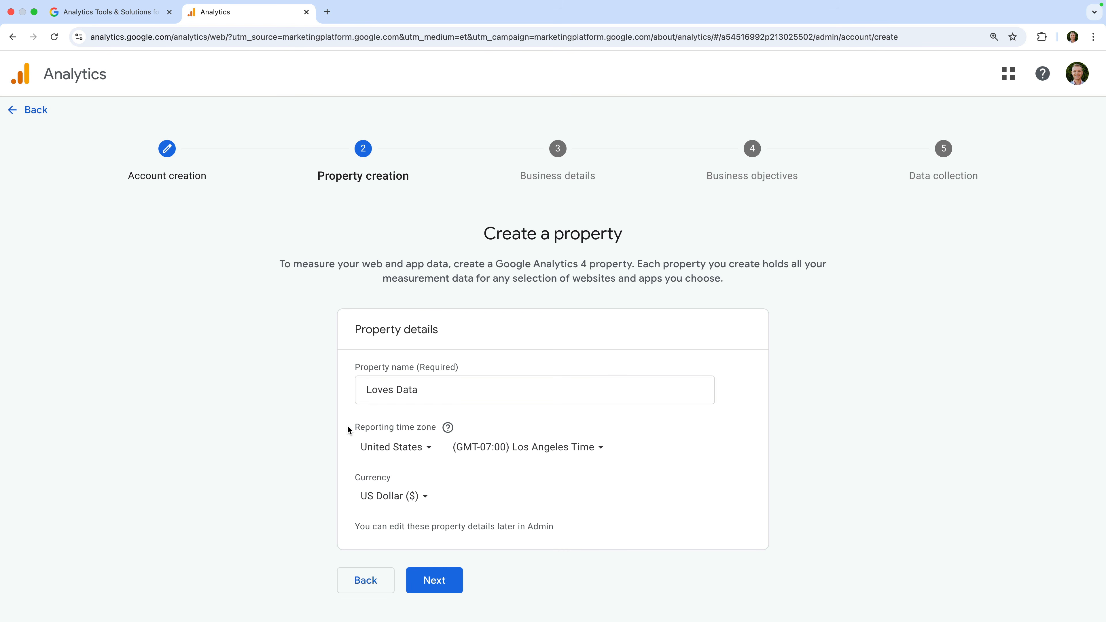
# - Set the property's reporting time zone to Australia, (GMT+11:00) Sydney Time
pyautogui.click(416, 452)
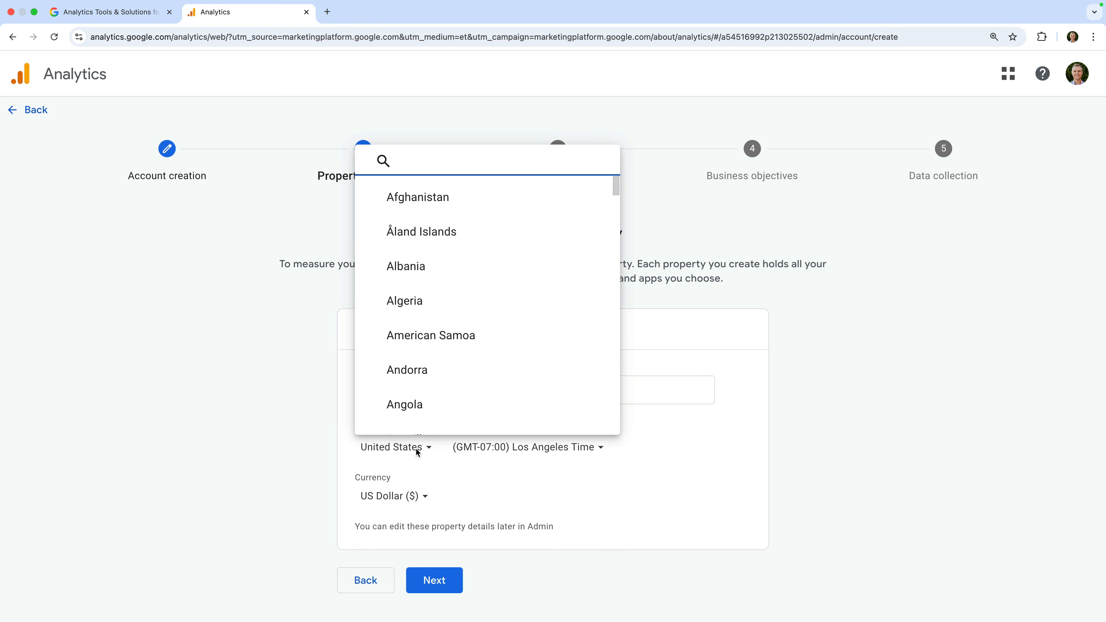
pyautogui.write('Australia')
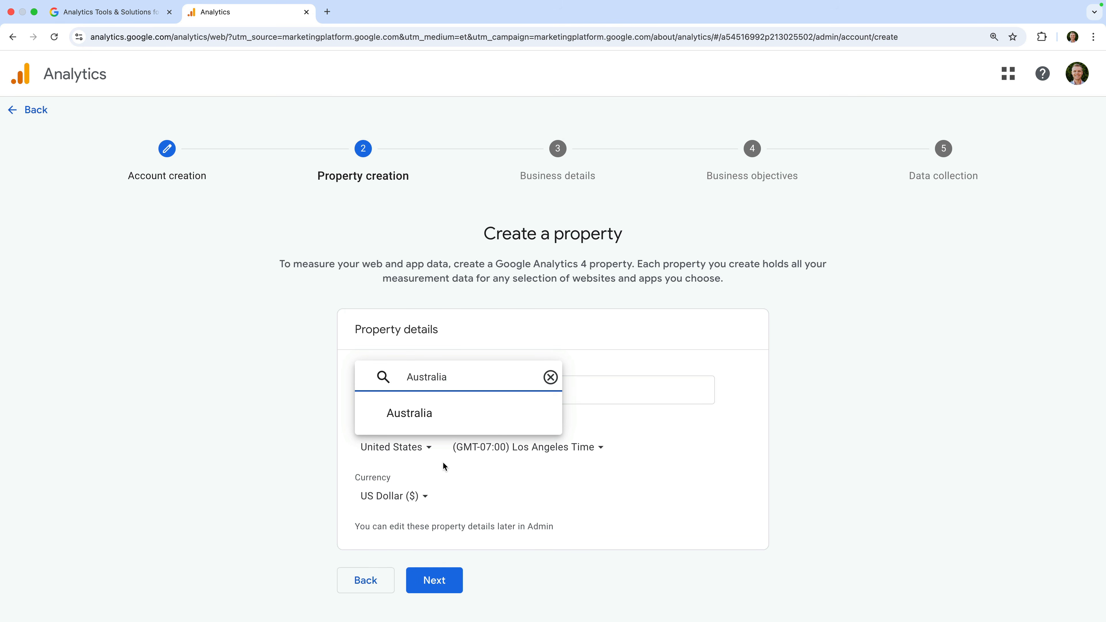
pyautogui.click(446, 421)
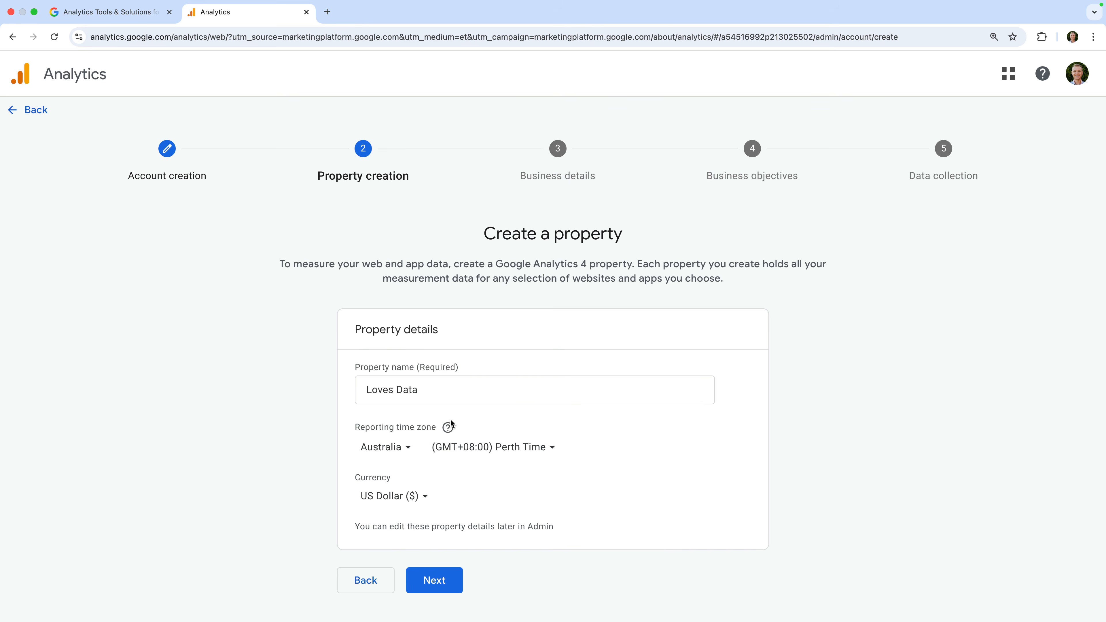
pyautogui.click(486, 450)
pyautogui.scroll(-4, 576, 386)
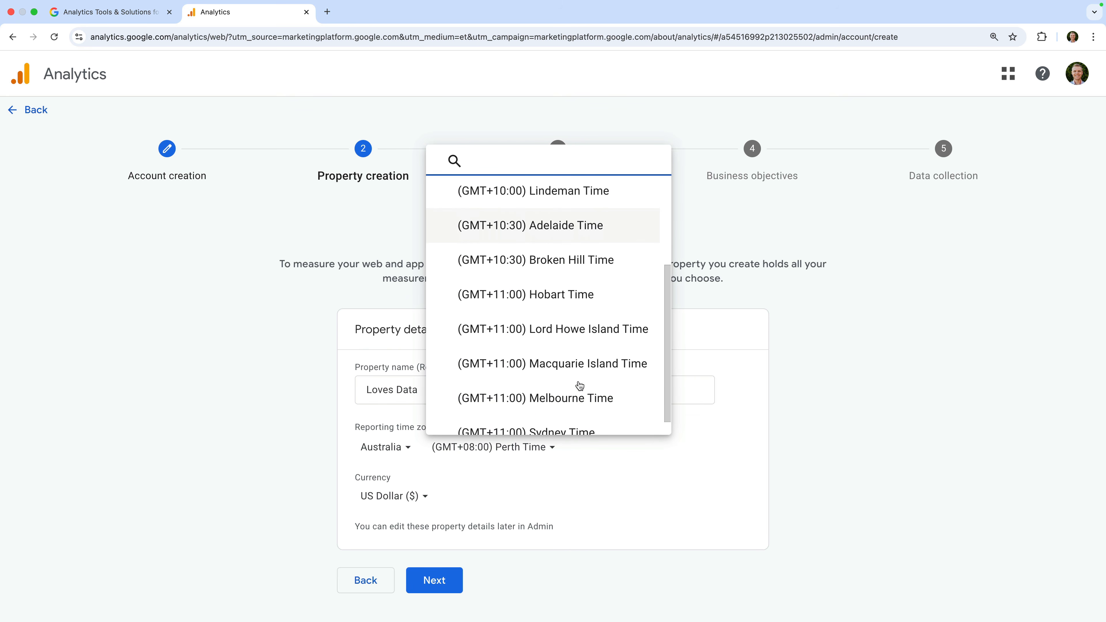
pyautogui.click(575, 414)
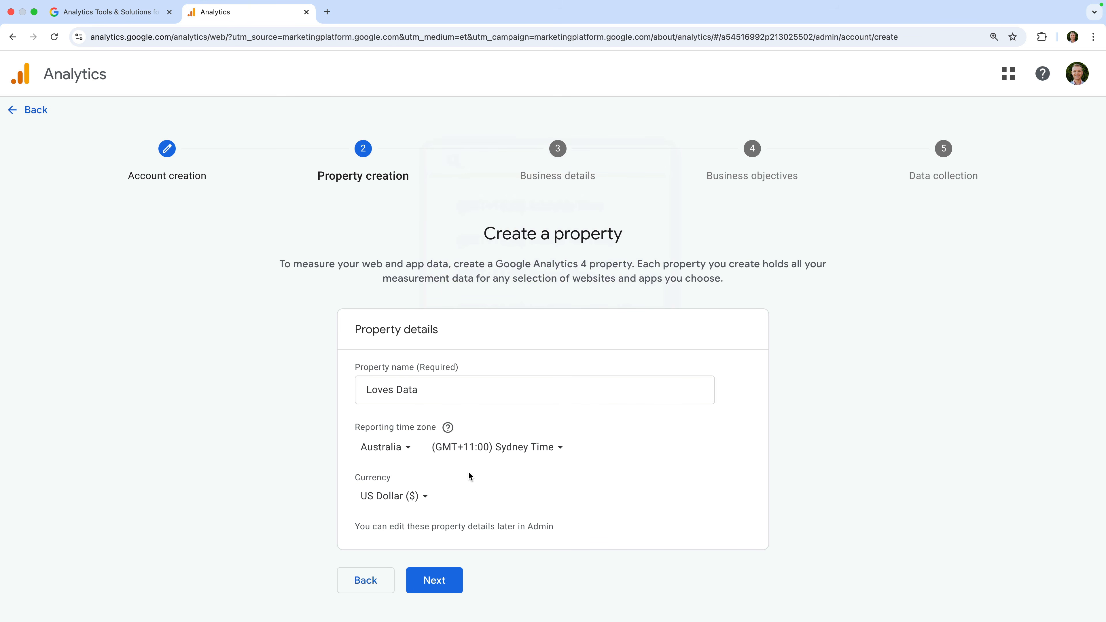
# - Choose US Dollar ($) as the property's currency and proceed to the business details
pyautogui.click(424, 503)
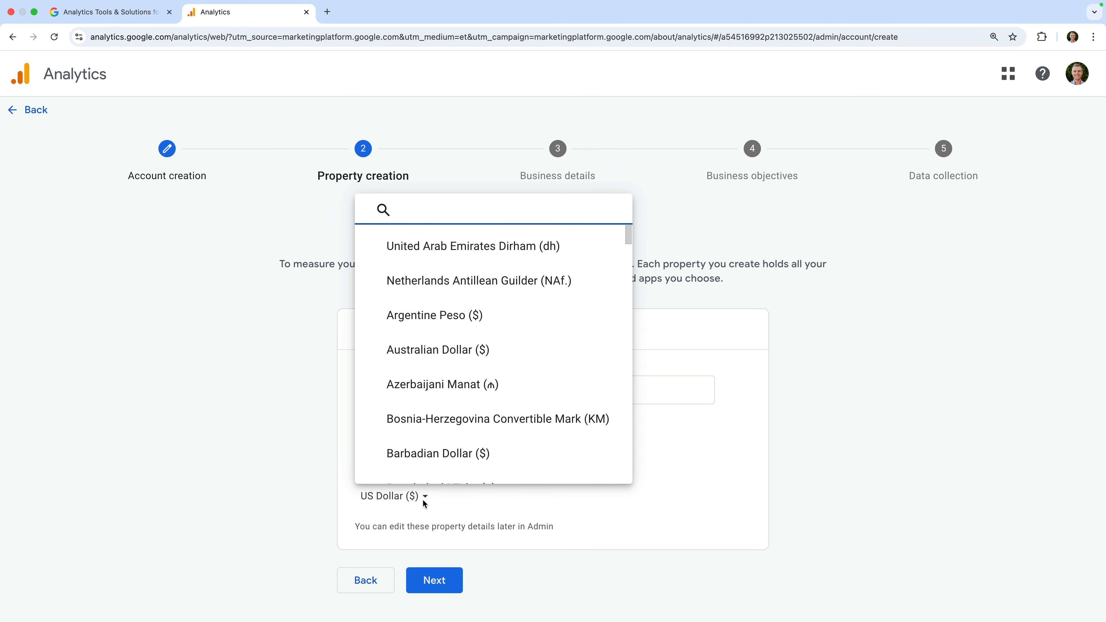
pyautogui.click(503, 499)
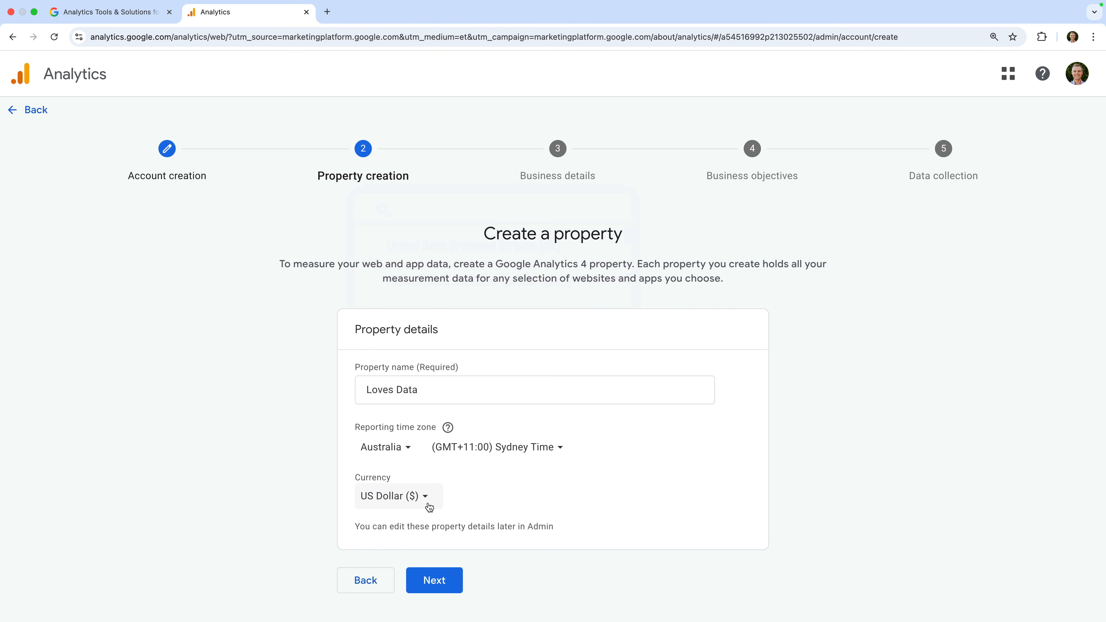
pyautogui.click(436, 582)
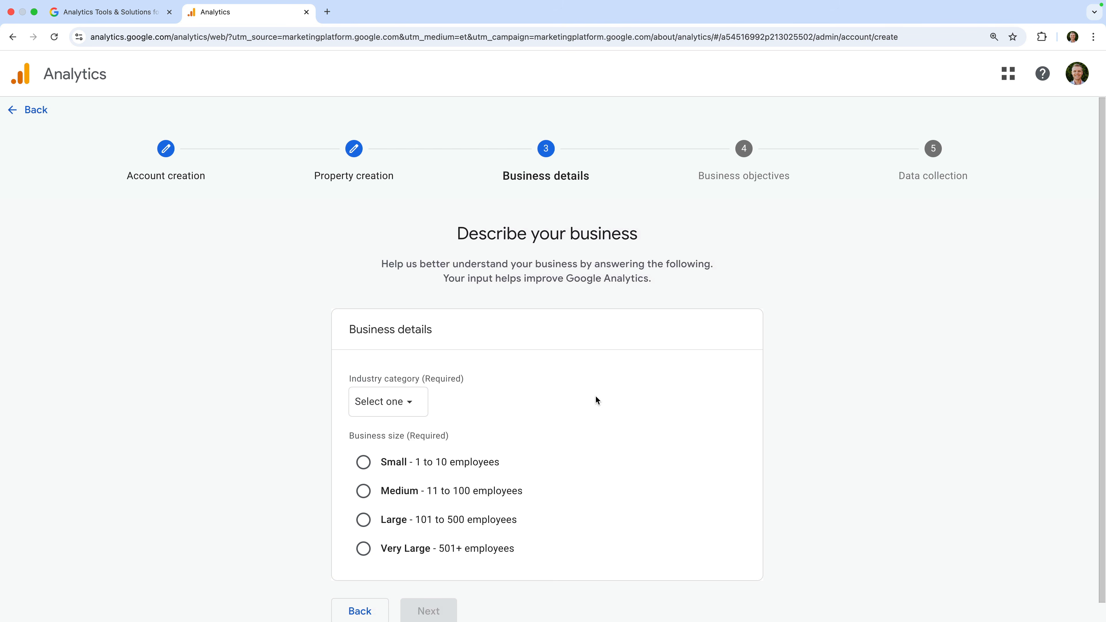
# - Set the industry category to Business & Industrial and the business size to Small - 1 to 10 employees, and proceed to the business objectives
pyautogui.click(403, 400)
pyautogui.scroll(-1, 464, 475)
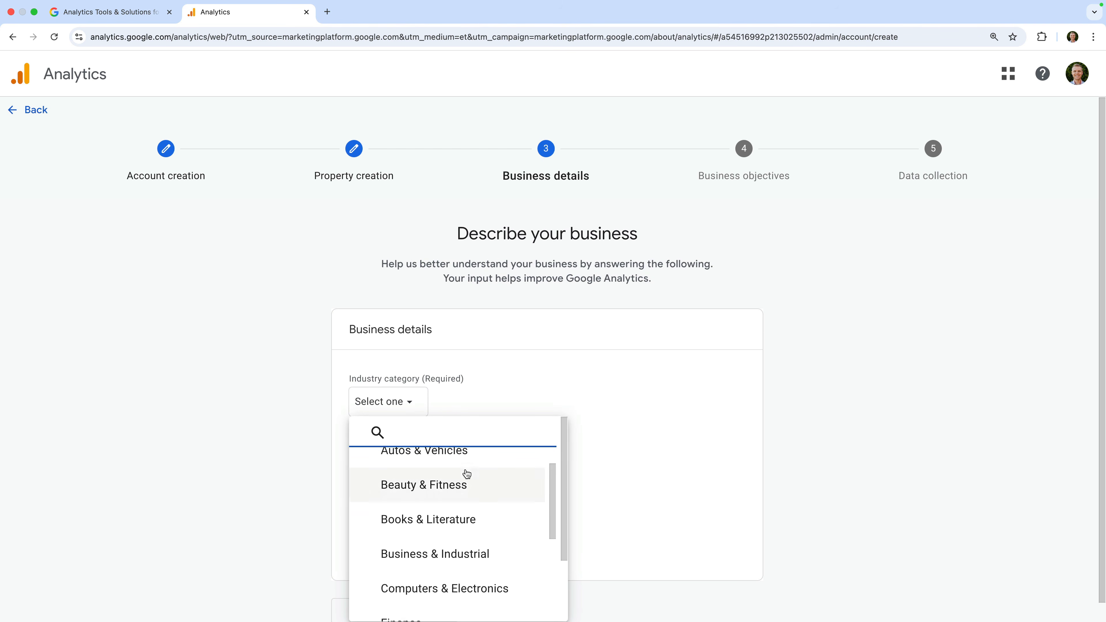
pyautogui.click(460, 554)
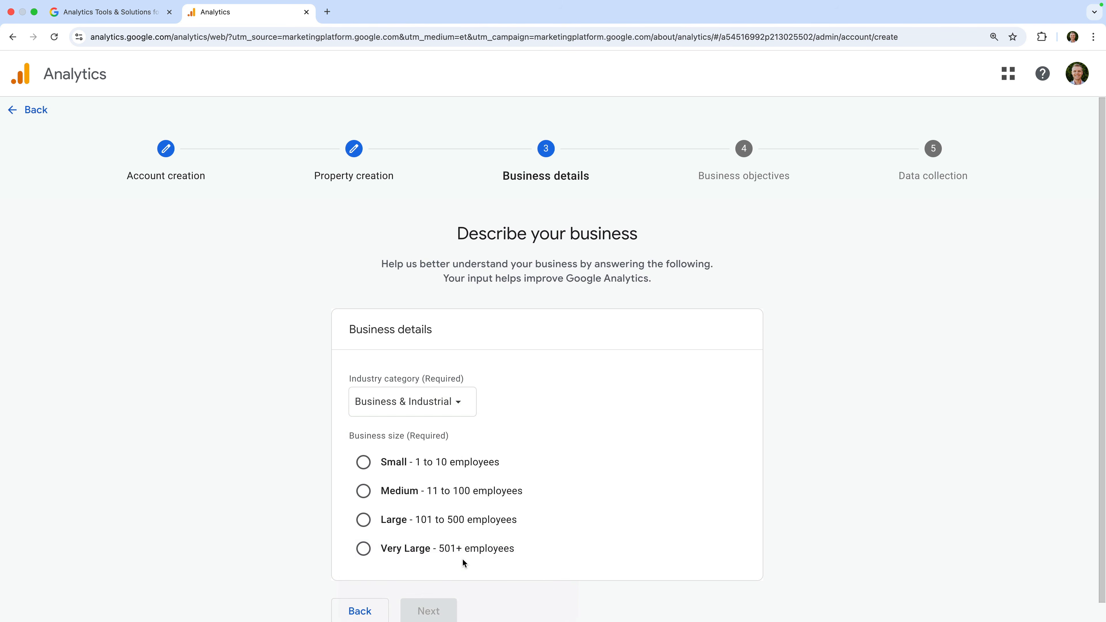
pyautogui.click(450, 462)
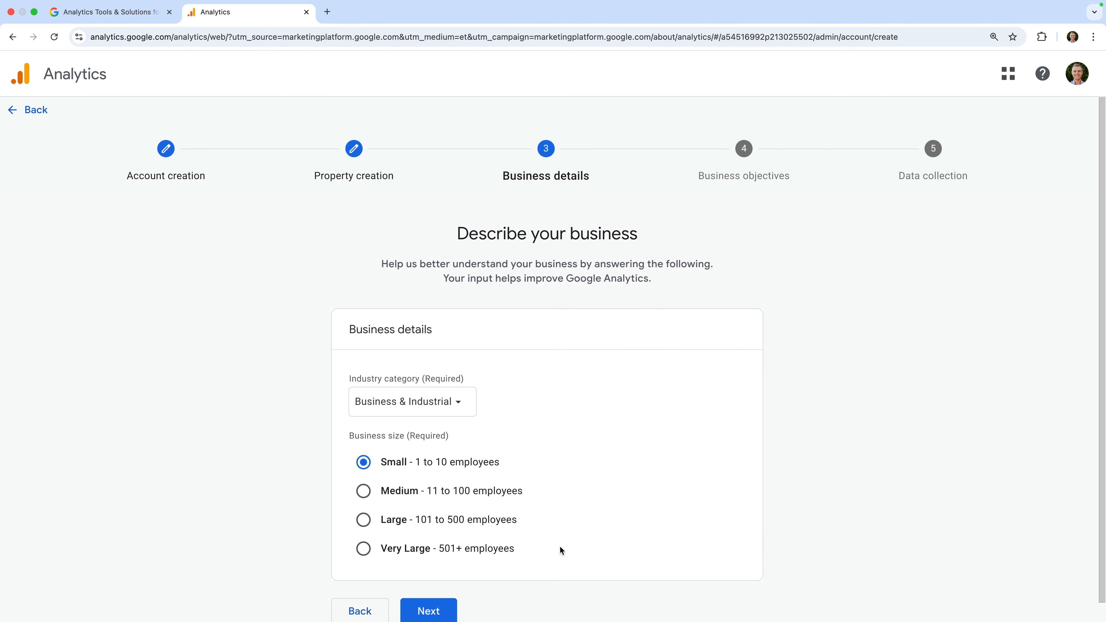
pyautogui.scroll(-1, 559, 549)
pyautogui.click(437, 594)
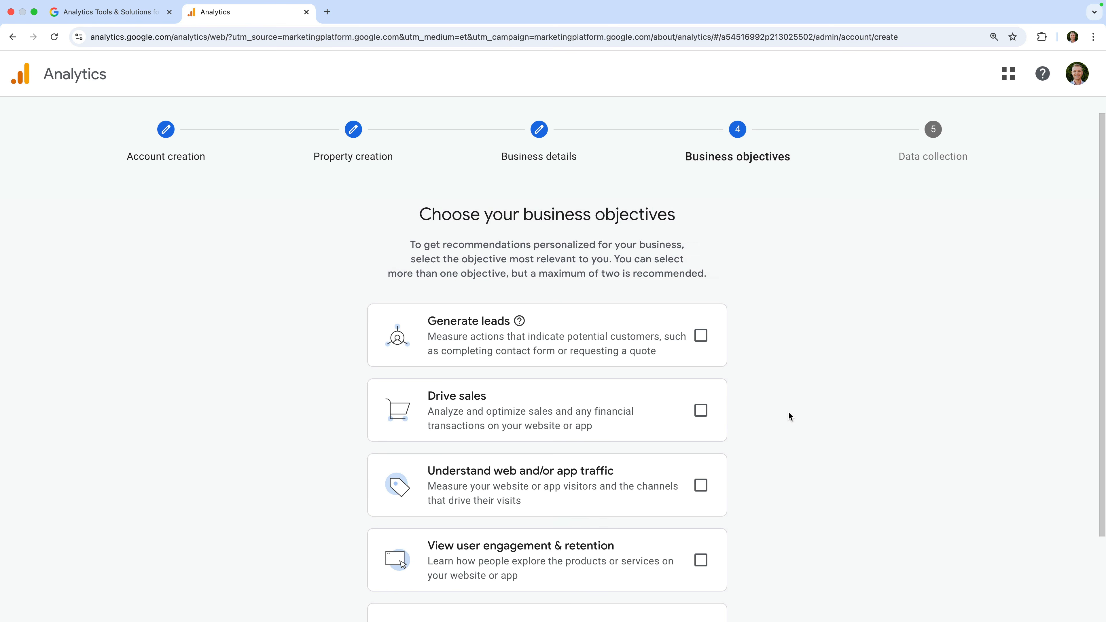
# - Select Other business objectives as the only business objective and submit the account for creation
pyautogui.scroll(-1, 788, 412)
pyautogui.scroll(-3, 788, 412)
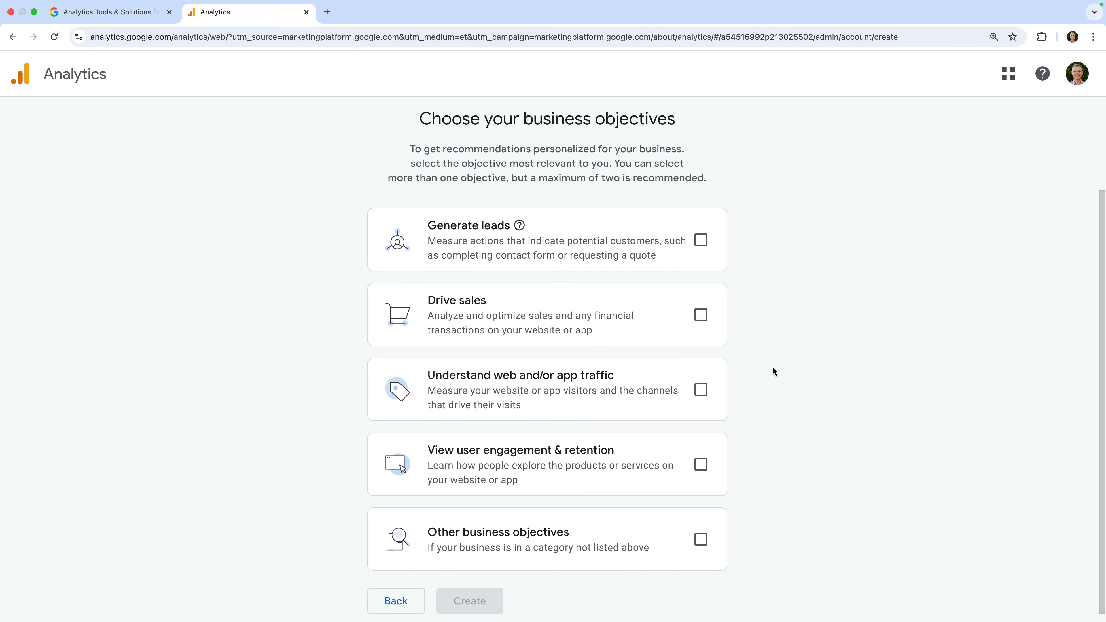
pyautogui.click(702, 242)
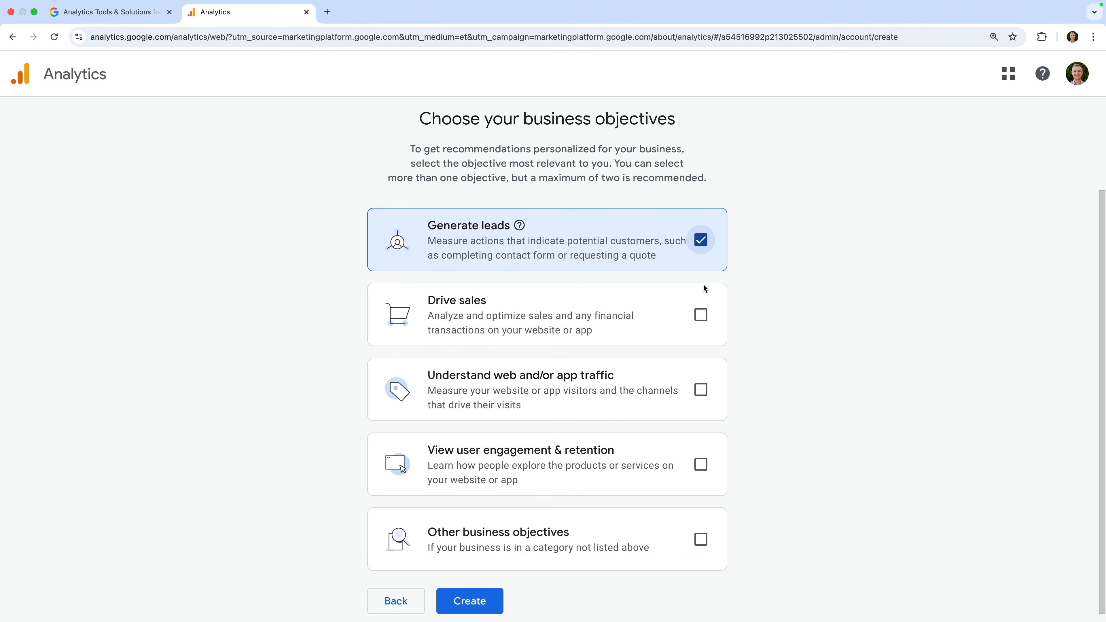
pyautogui.click(702, 465)
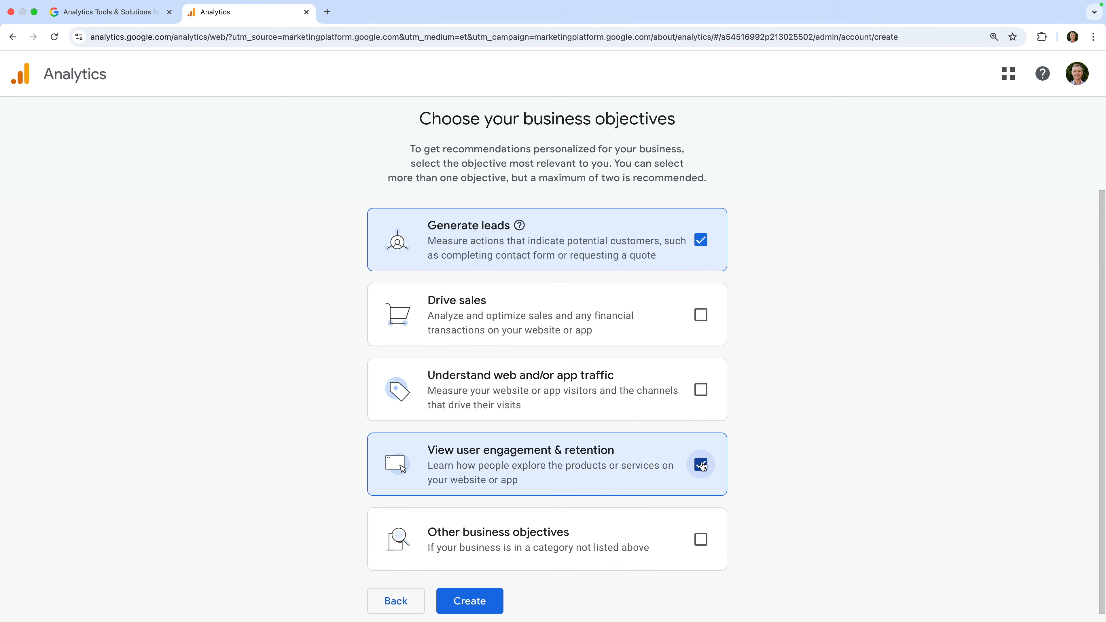
pyautogui.click(701, 540)
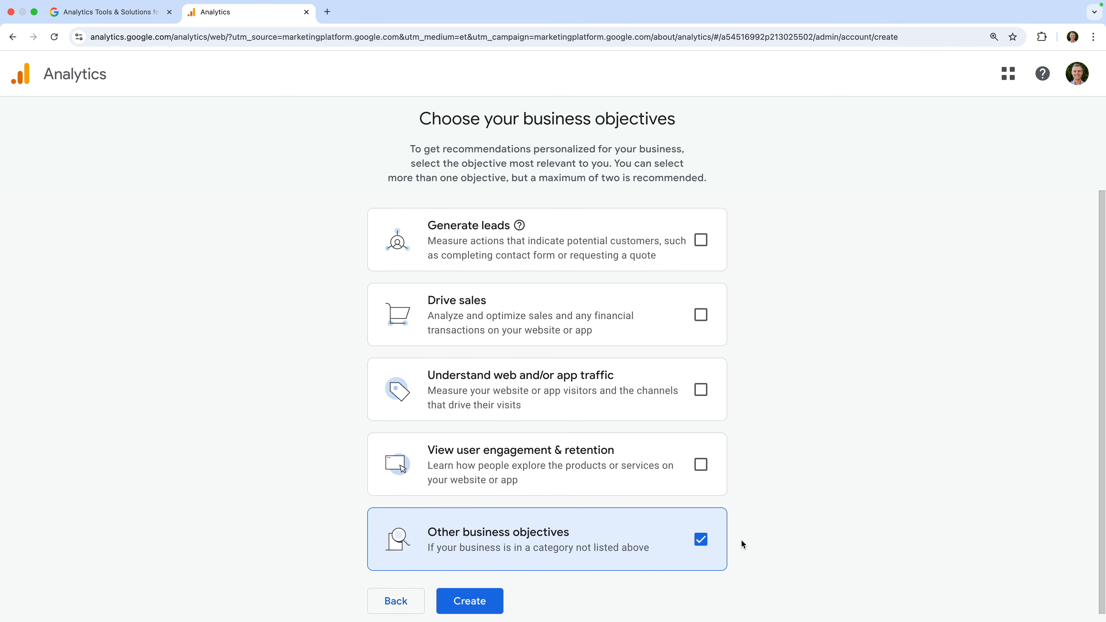
pyautogui.click(487, 603)
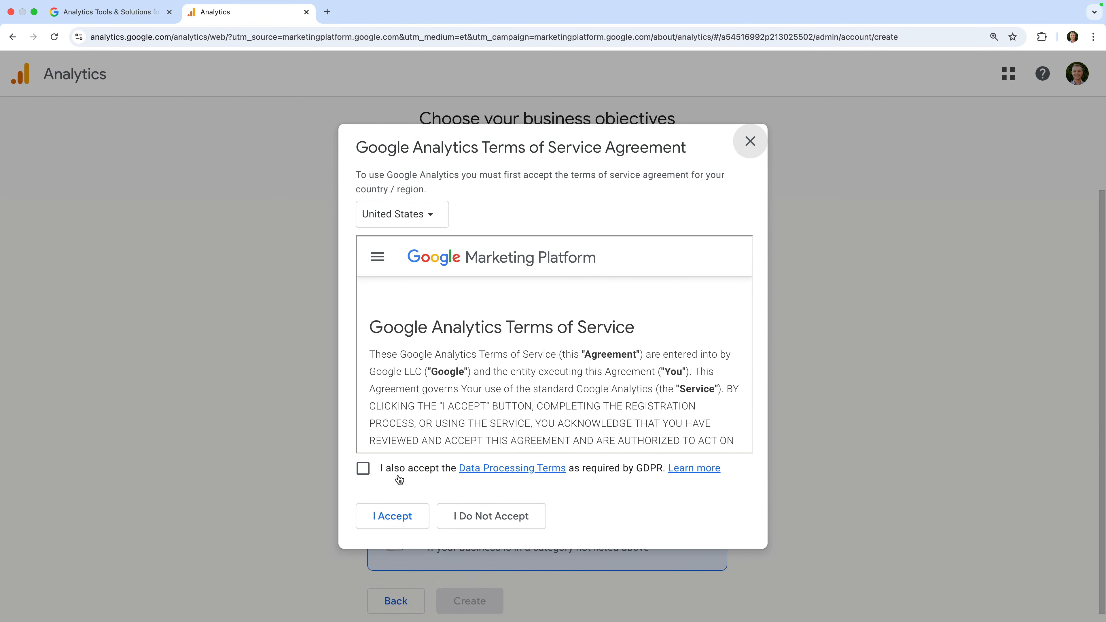
# - Set the Terms of Service country to Australia and accept the agreement, including the Data Processing Terms required by GDPR
pyautogui.click(383, 211)
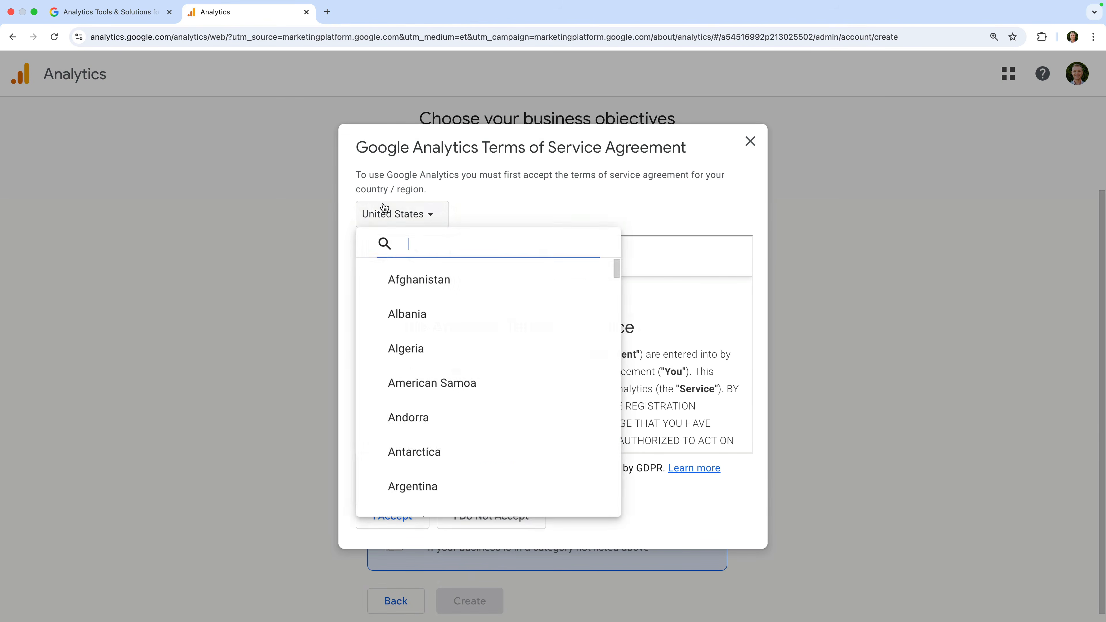
pyautogui.write('austra')
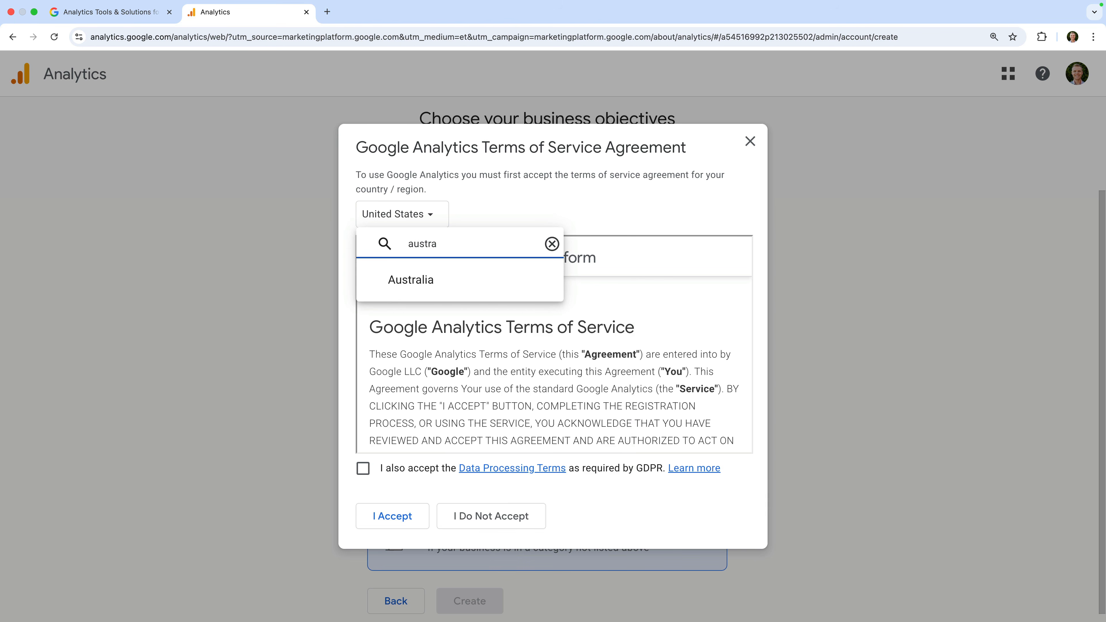
pyautogui.click(407, 279)
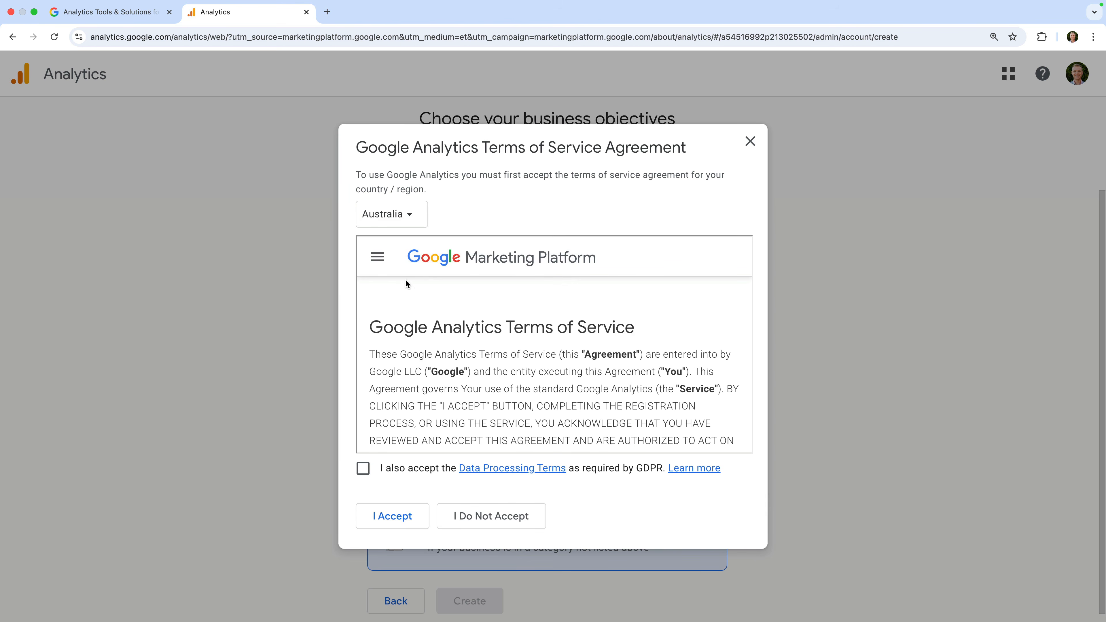
pyautogui.click(368, 475)
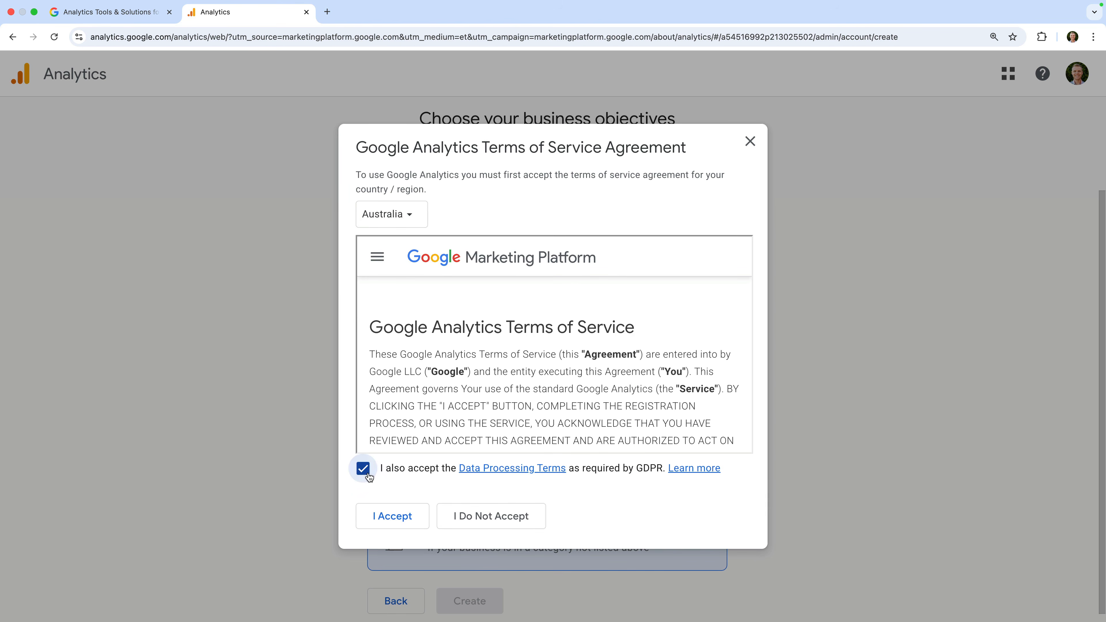
pyautogui.click(403, 518)
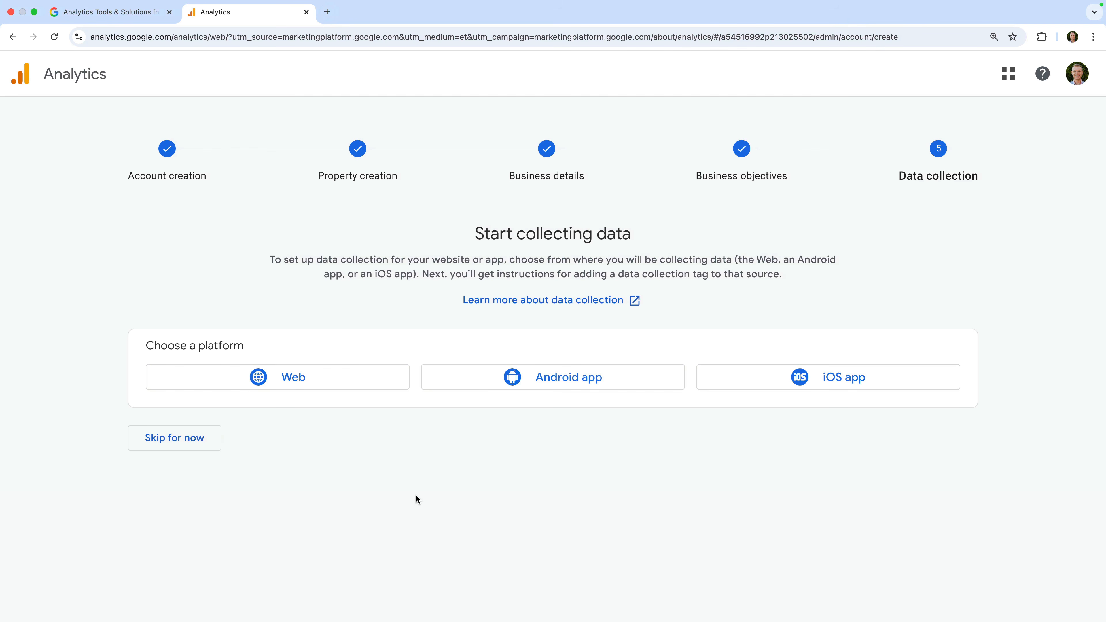
pyautogui.click(343, 382)
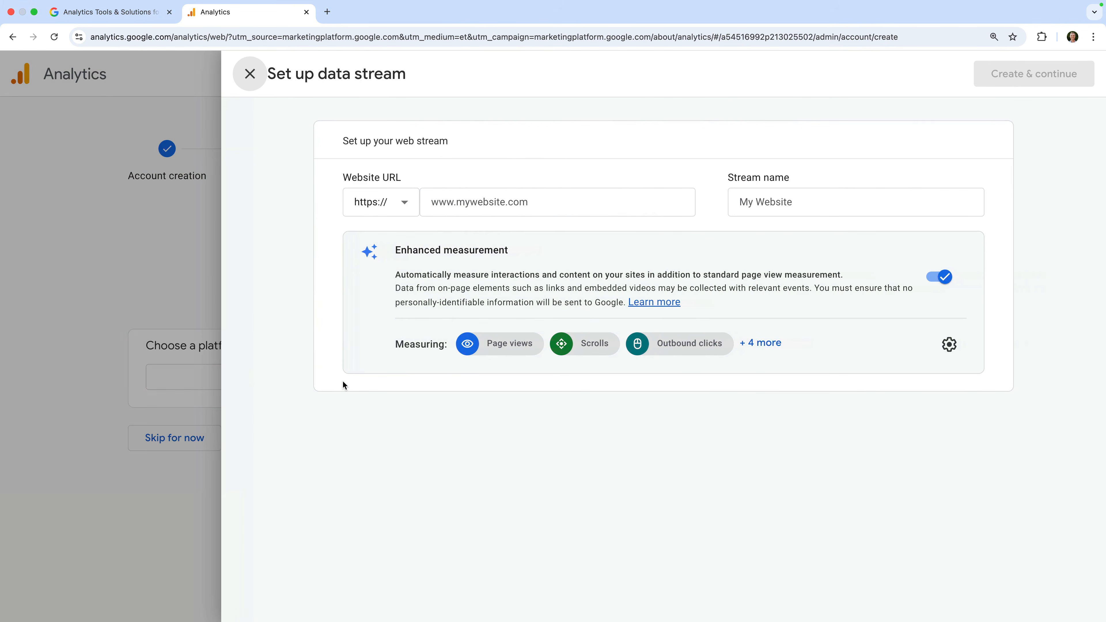
pyautogui.click(478, 200)
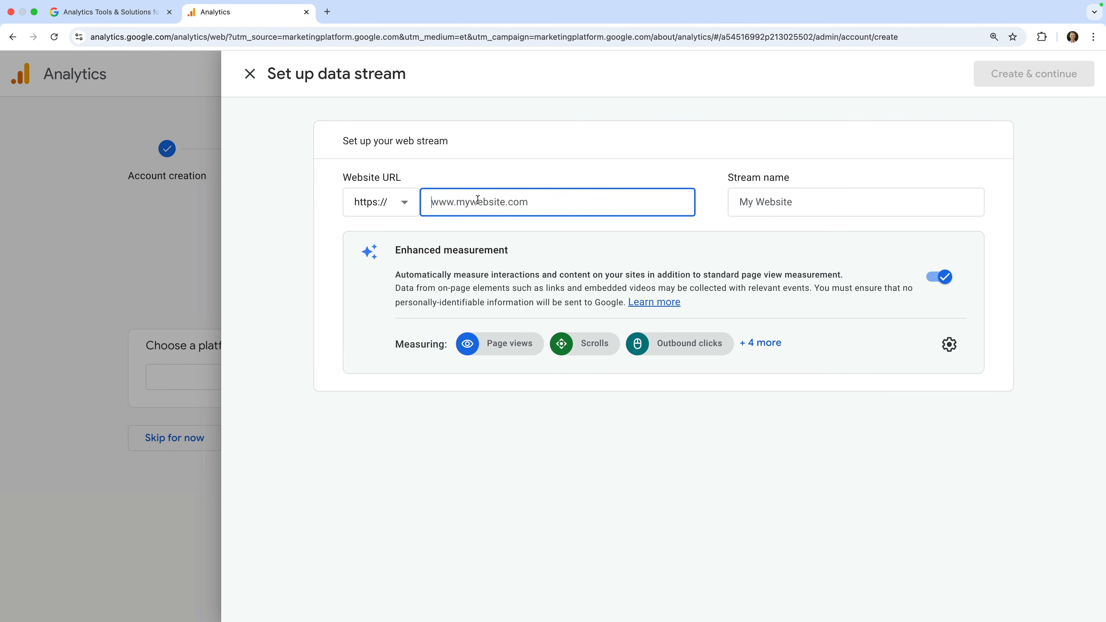
pyautogui.write('www.lovesdata-test-two.com')
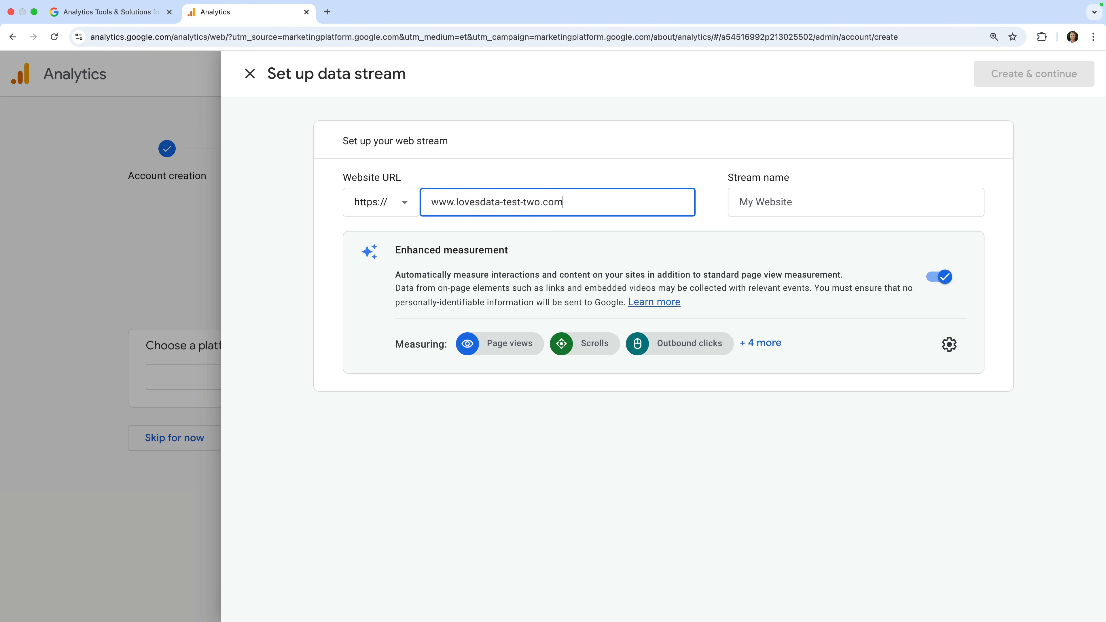
pyautogui.click(618, 168)
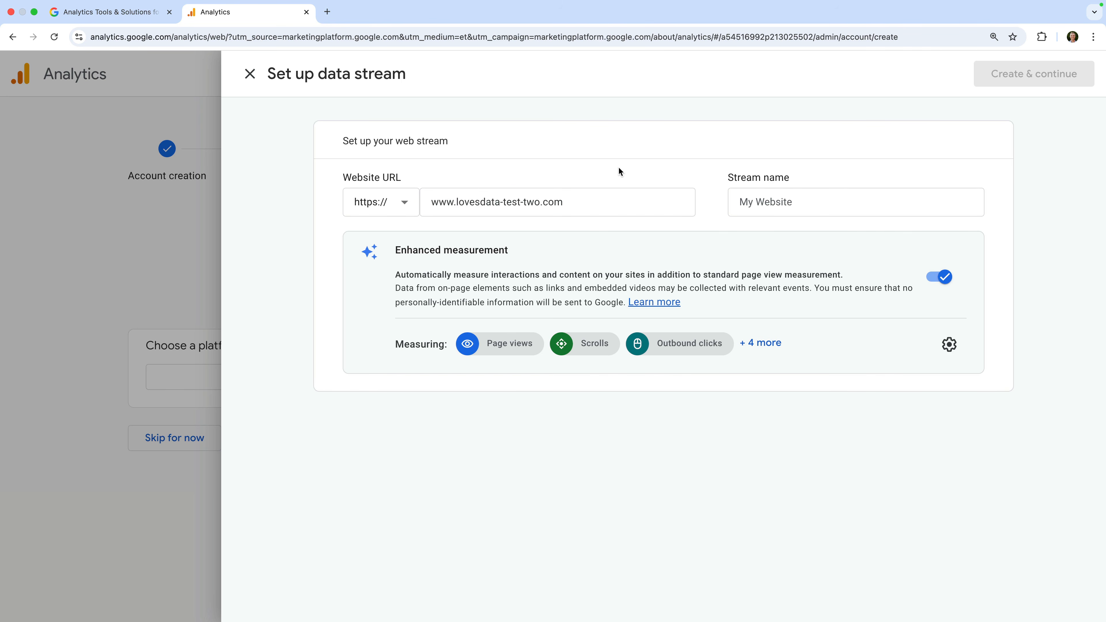
pyautogui.click(730, 201)
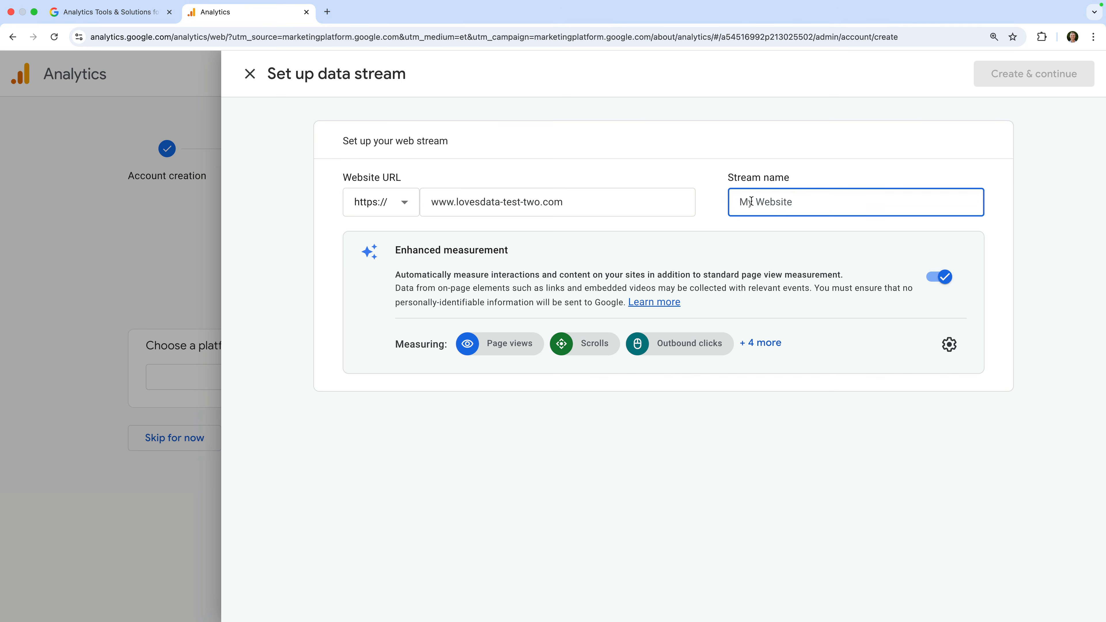
pyautogui.write('Loves Data Websi')
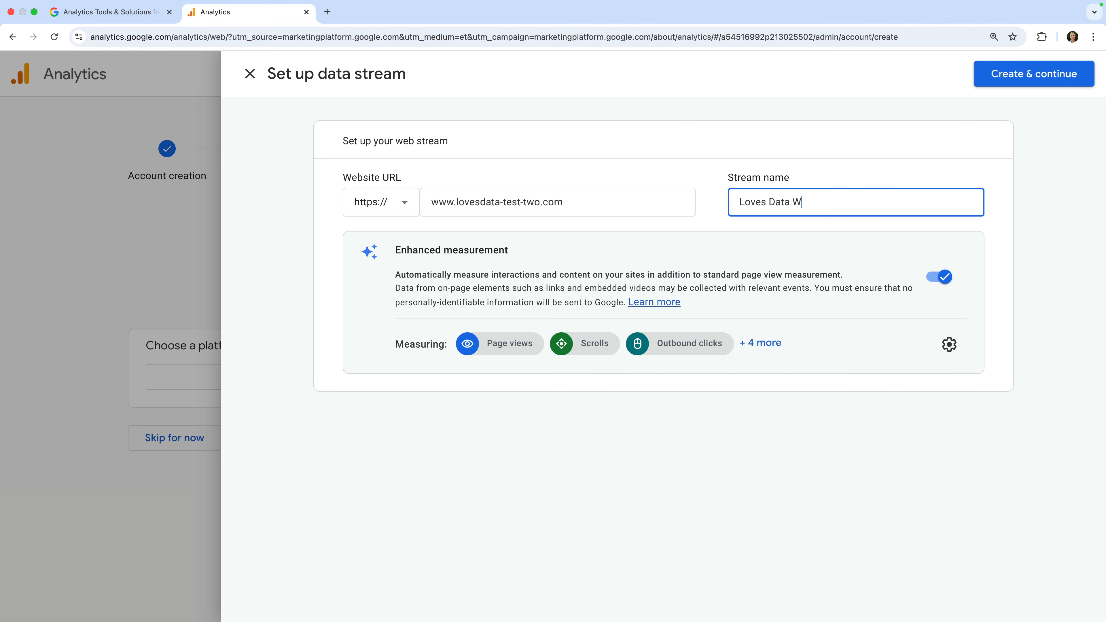
pyautogui.write('te')
pyautogui.click(719, 225)
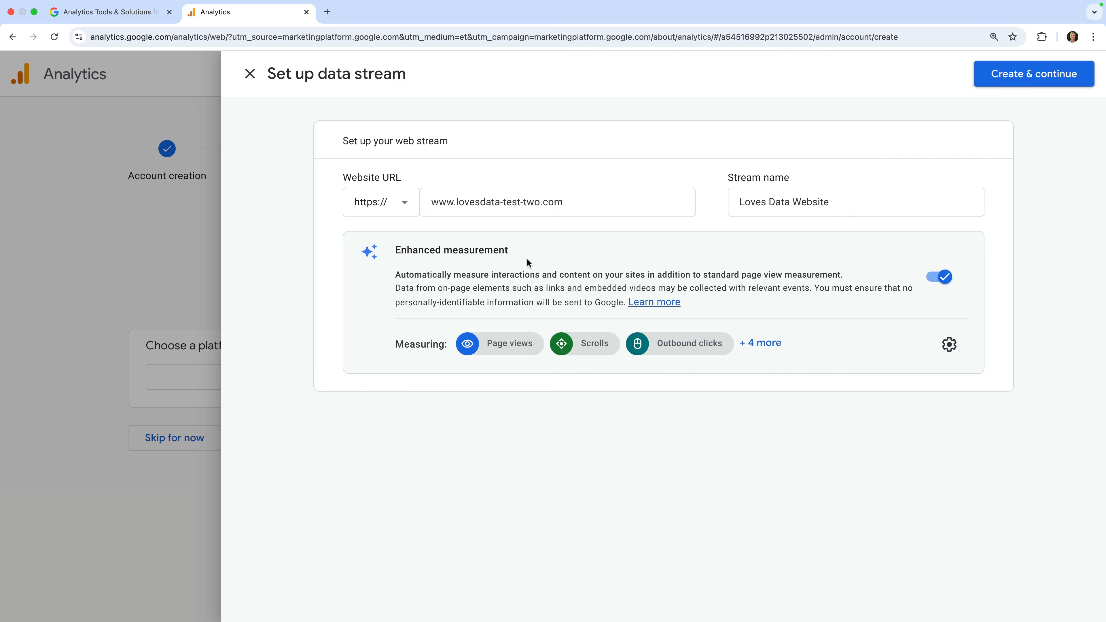
# - Try turning off enhanced measurement and its Scrolls event, restore both, and save the enhanced measurement settings
pyautogui.click(936, 279)
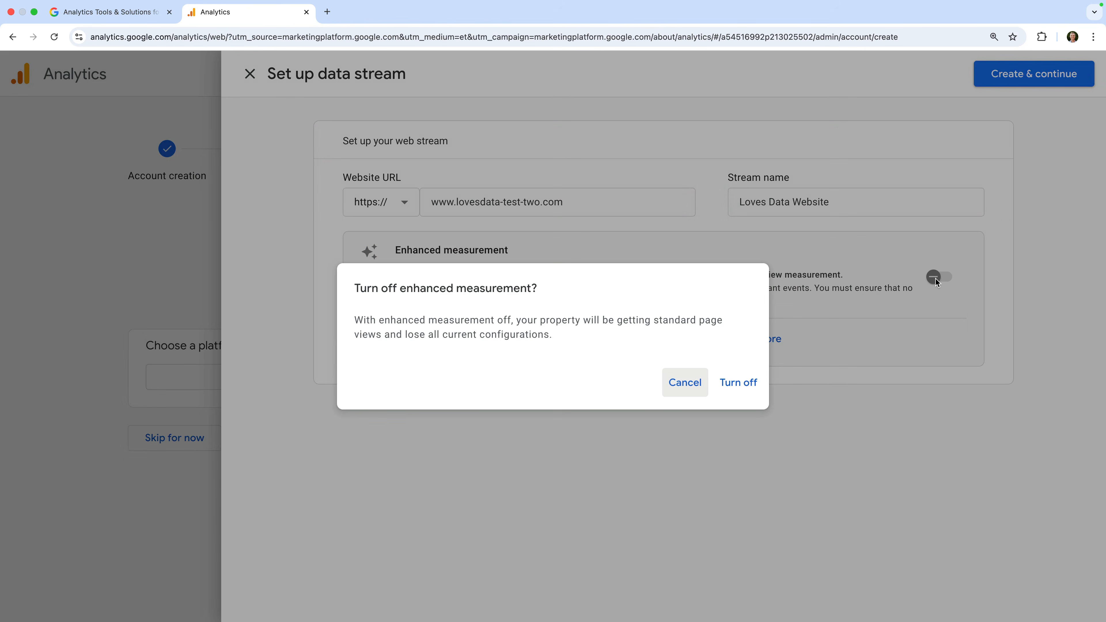
pyautogui.click(664, 383)
pyautogui.click(949, 344)
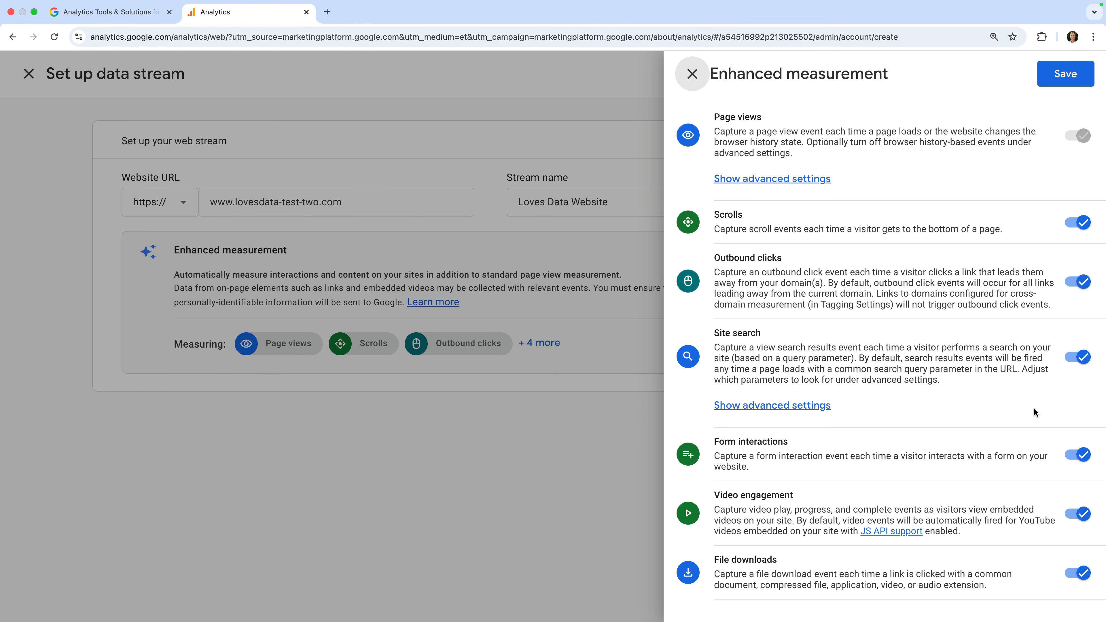
pyautogui.click(1084, 223)
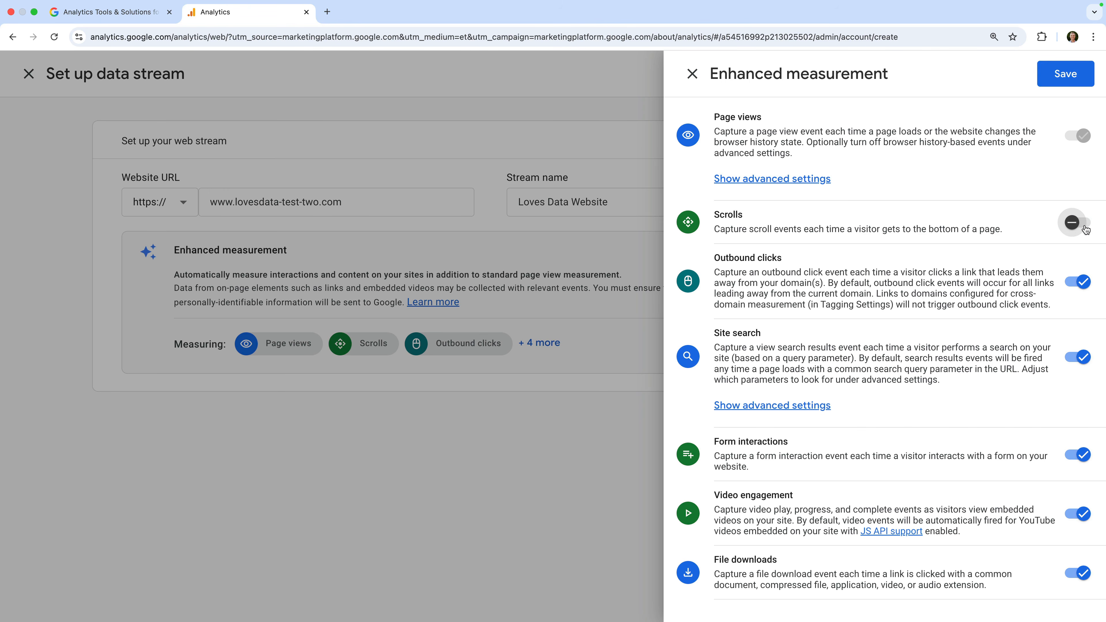
pyautogui.click(1085, 224)
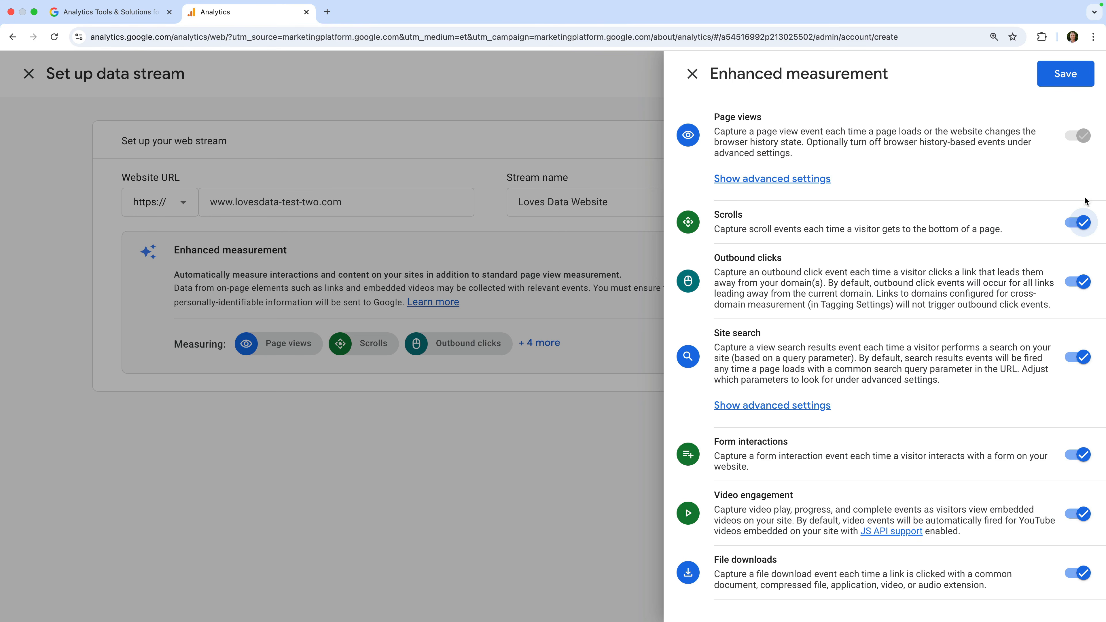
pyautogui.click(1077, 81)
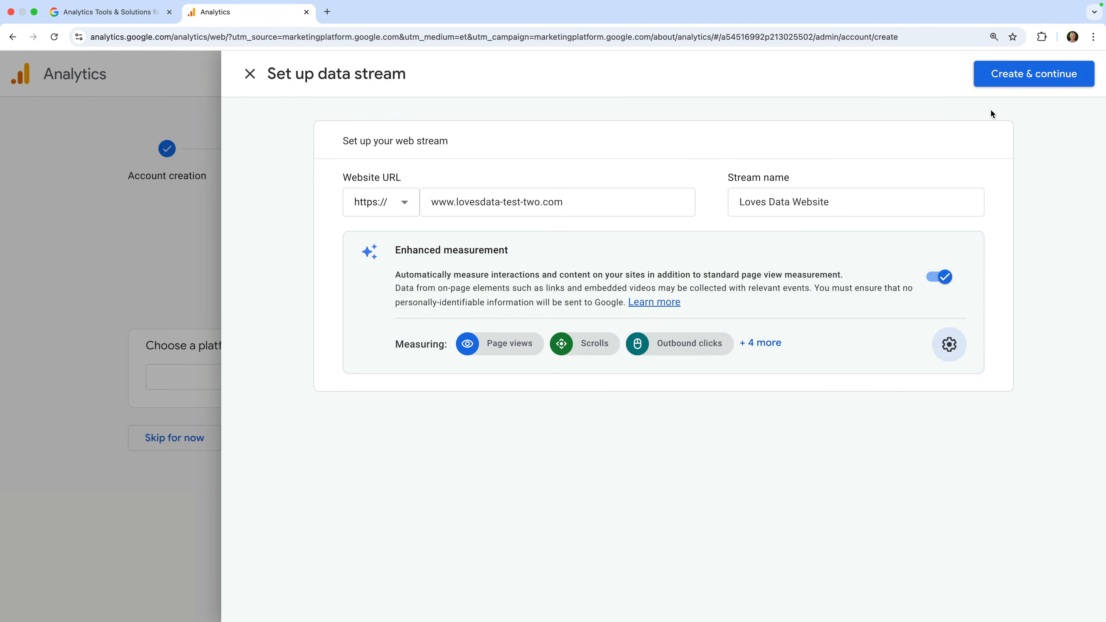
# - Create the web stream, examine the additional Google tag installation options, and leave the tag setup for the stream details
pyautogui.click(1007, 74)
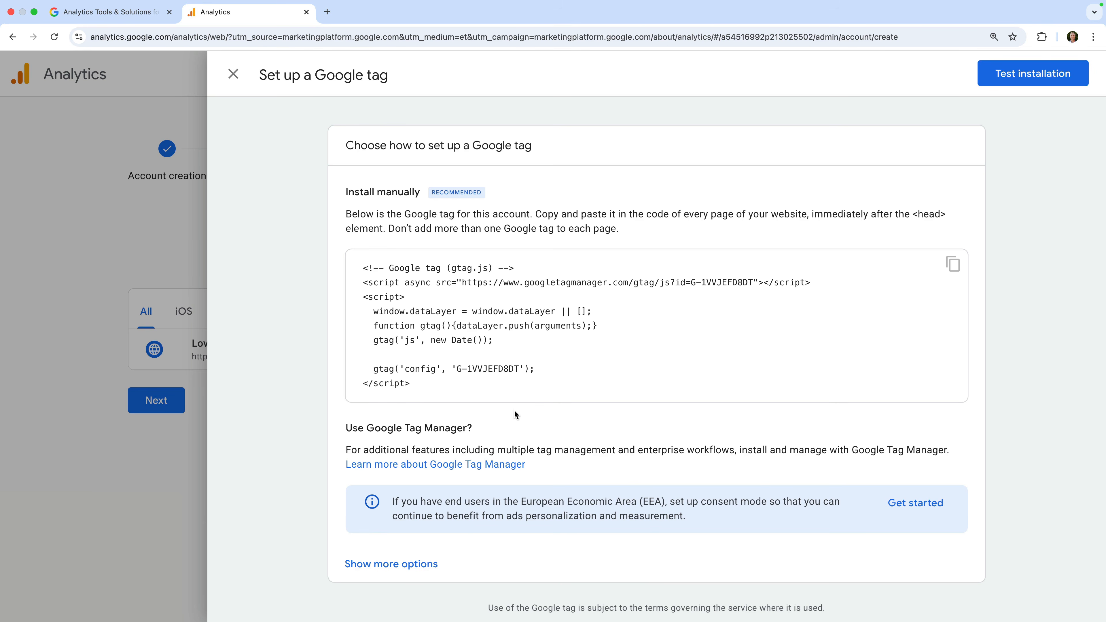
pyautogui.click(388, 565)
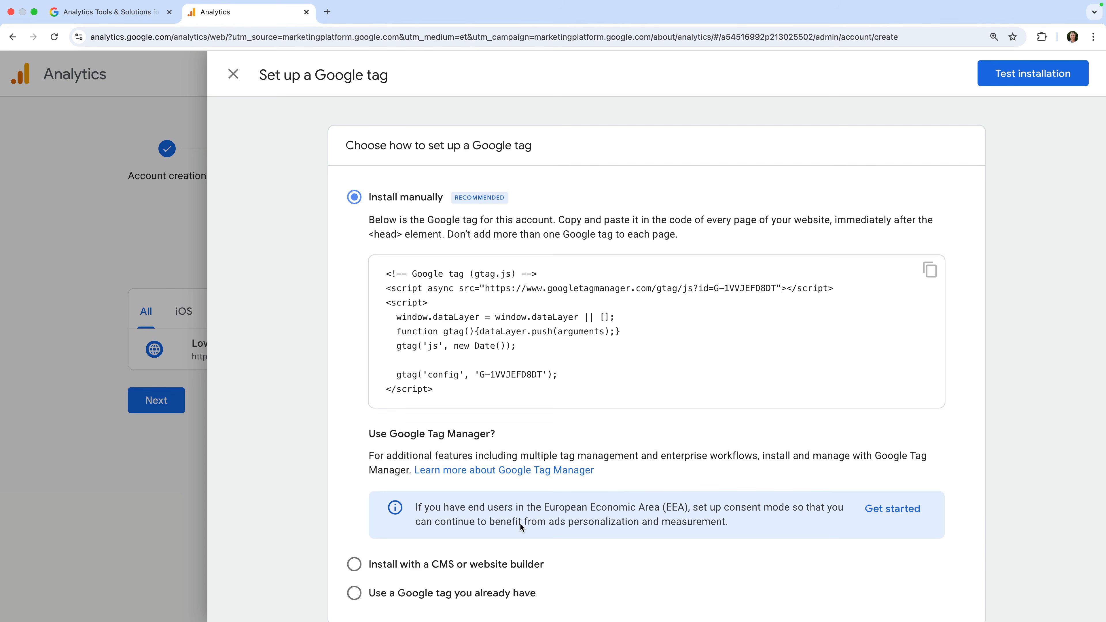
pyautogui.scroll(-2, 523, 529)
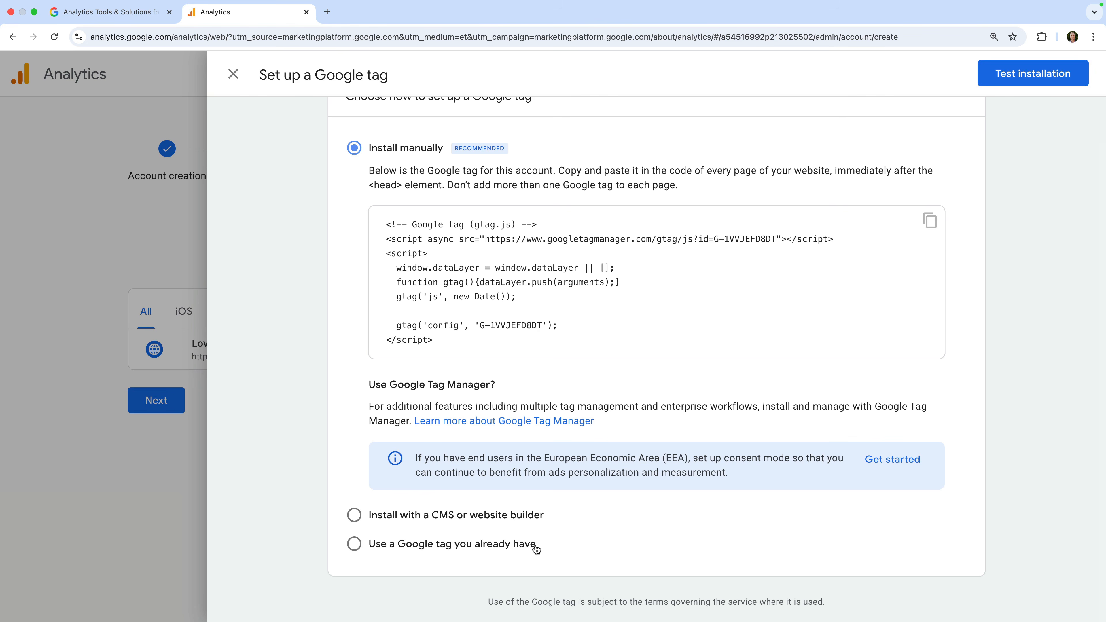
pyautogui.click(234, 75)
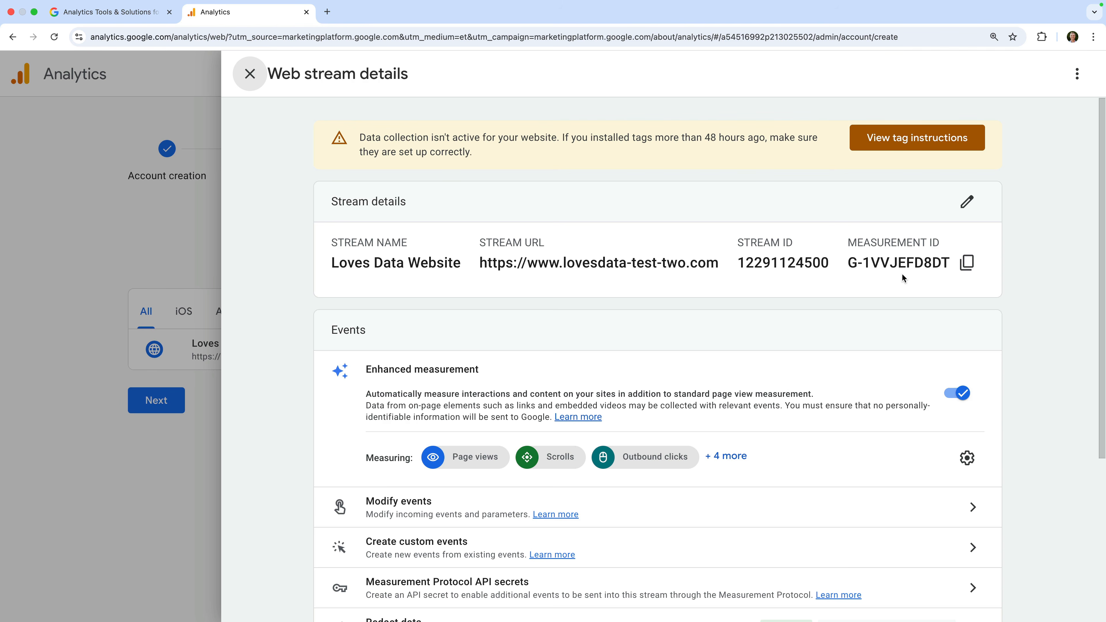
# - Copy the stream's measurement ID and switch to Google Tag Manager to look over the existing accounts and containers
pyautogui.click(967, 264)
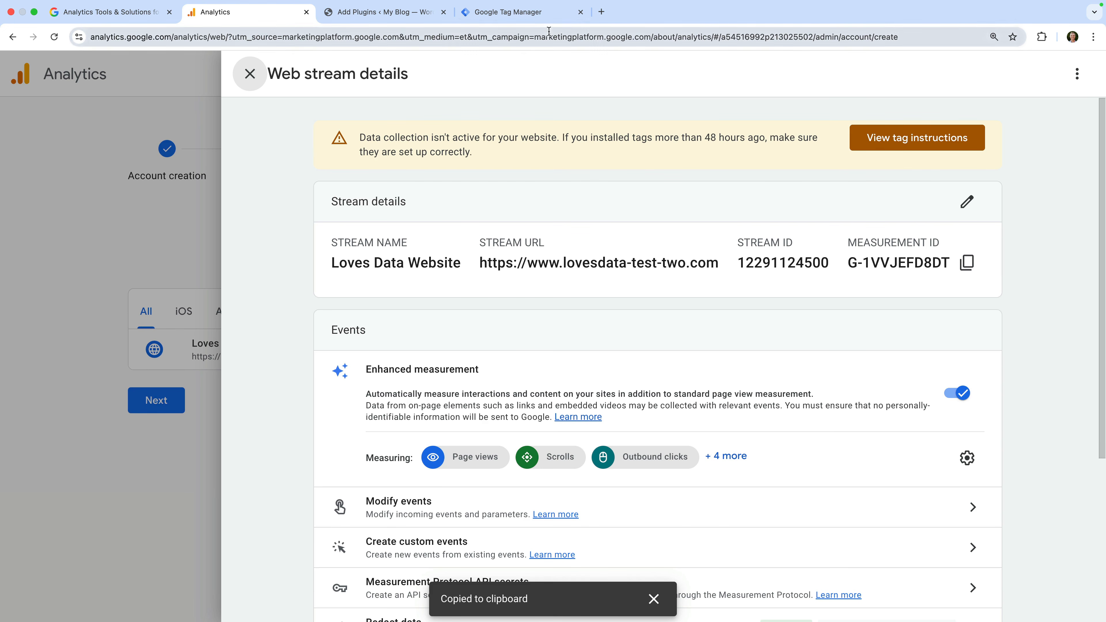
pyautogui.click(540, 18)
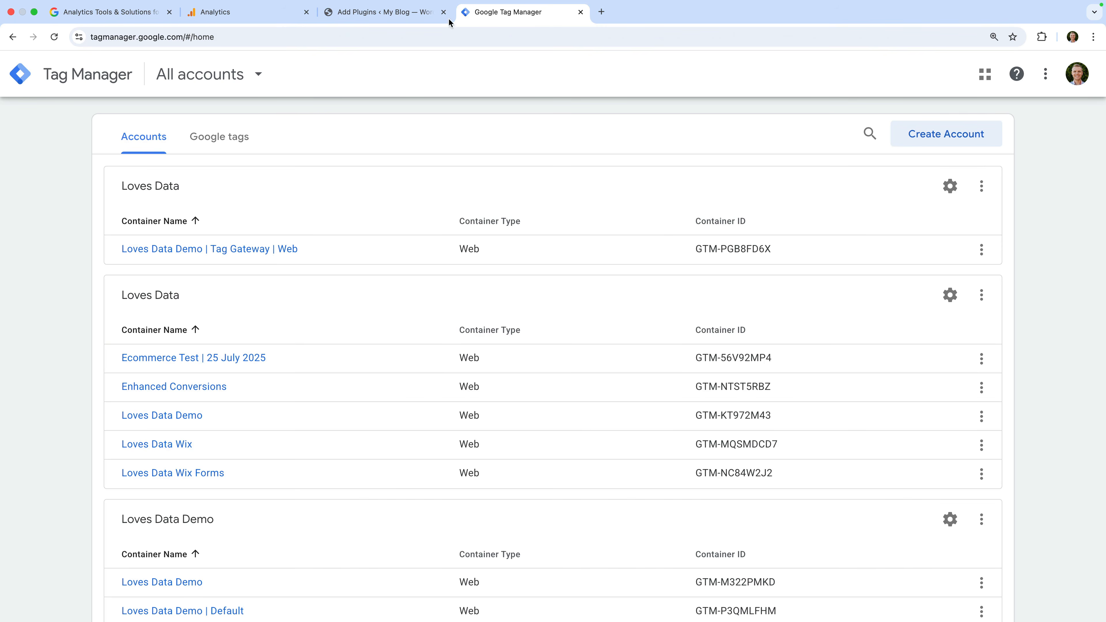
pyautogui.click(334, 38)
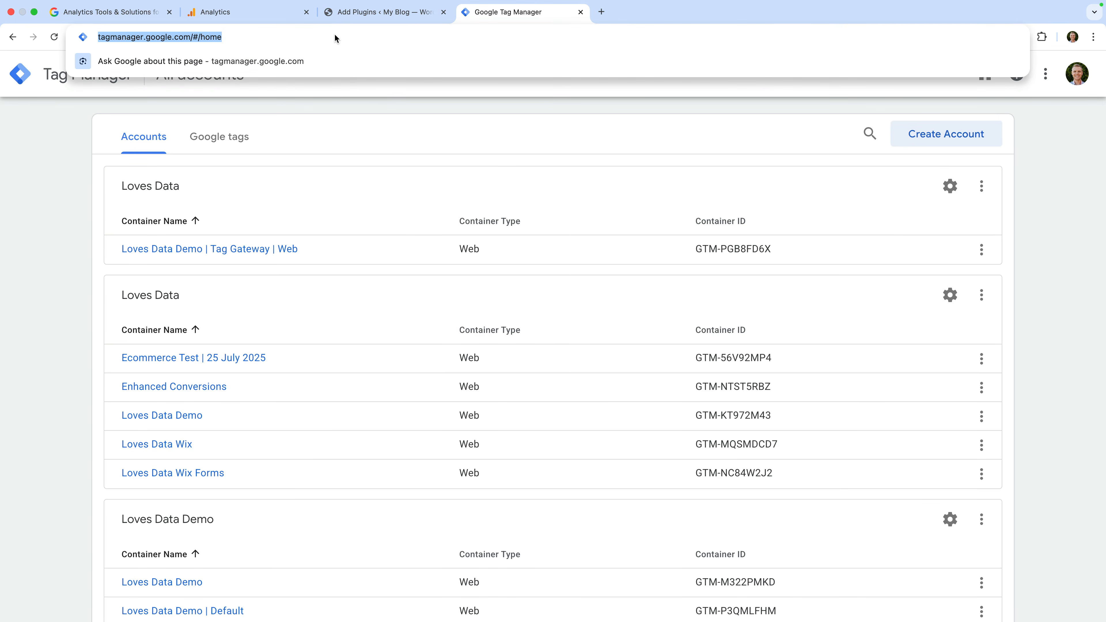
pyautogui.click(375, 123)
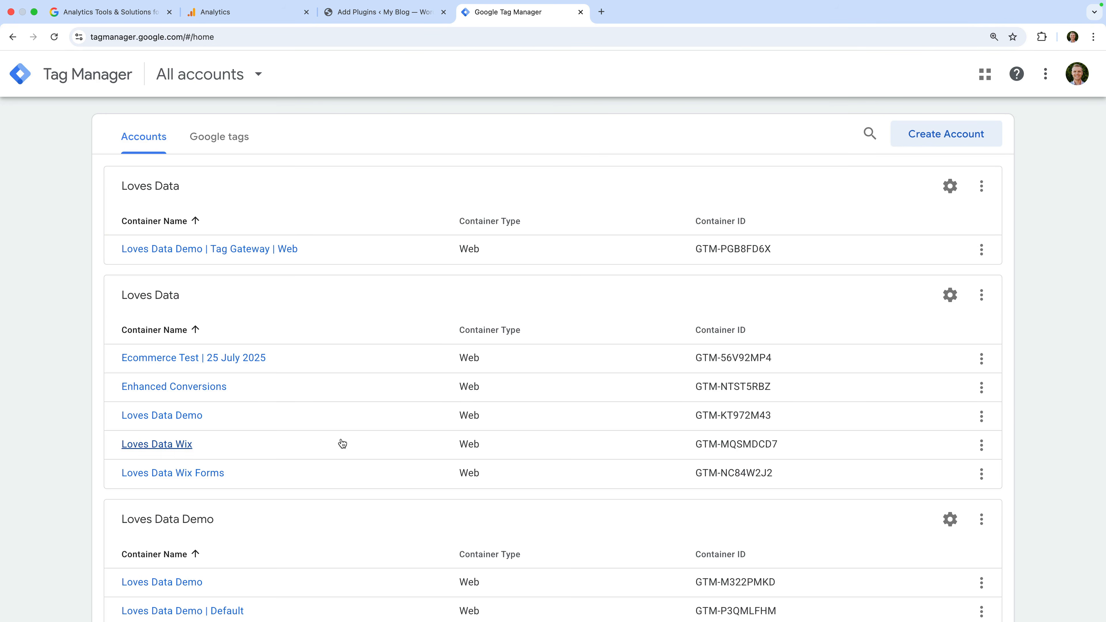
pyautogui.scroll(-5, 341, 444)
pyautogui.scroll(5, 342, 444)
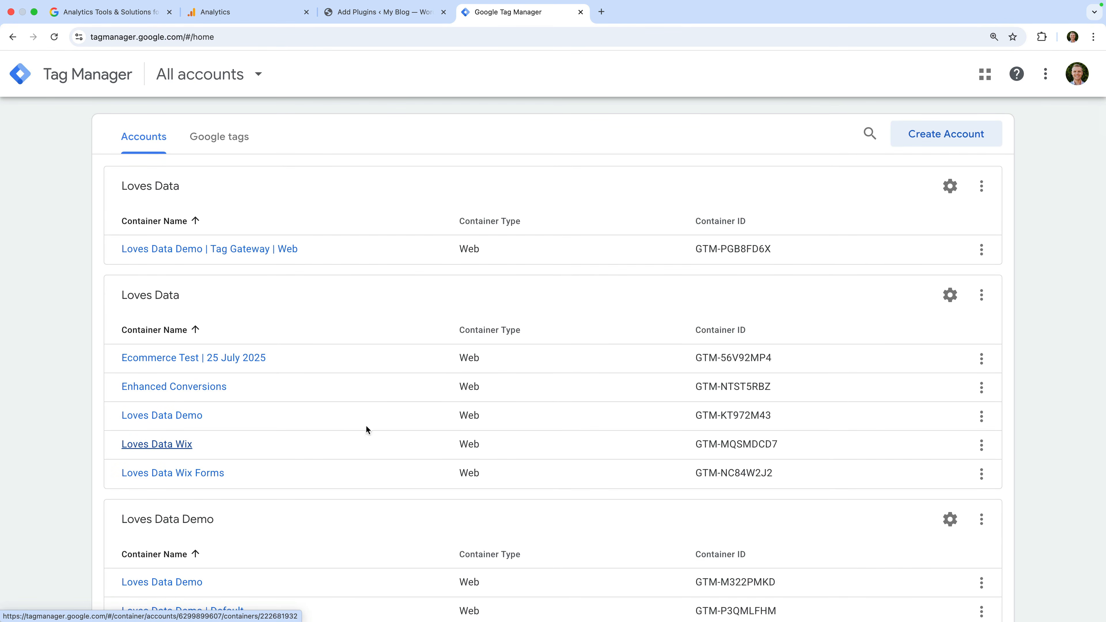
# - Begin a new Tag Manager account named Loves Data with the country set to Australia
pyautogui.click(945, 145)
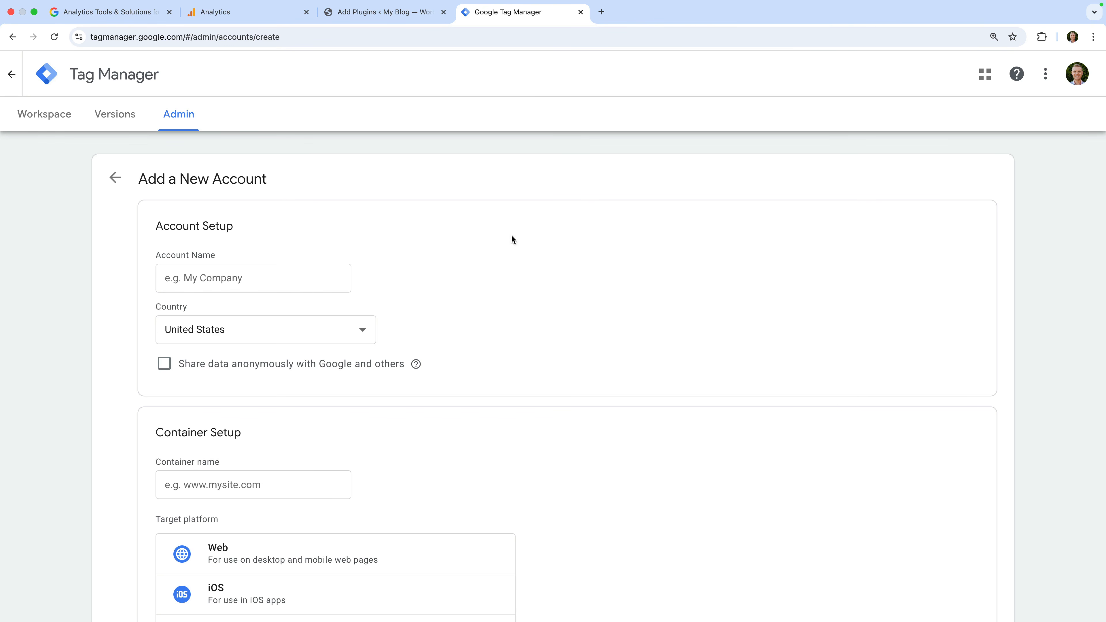
pyautogui.click(293, 283)
pyautogui.write('Loves Data')
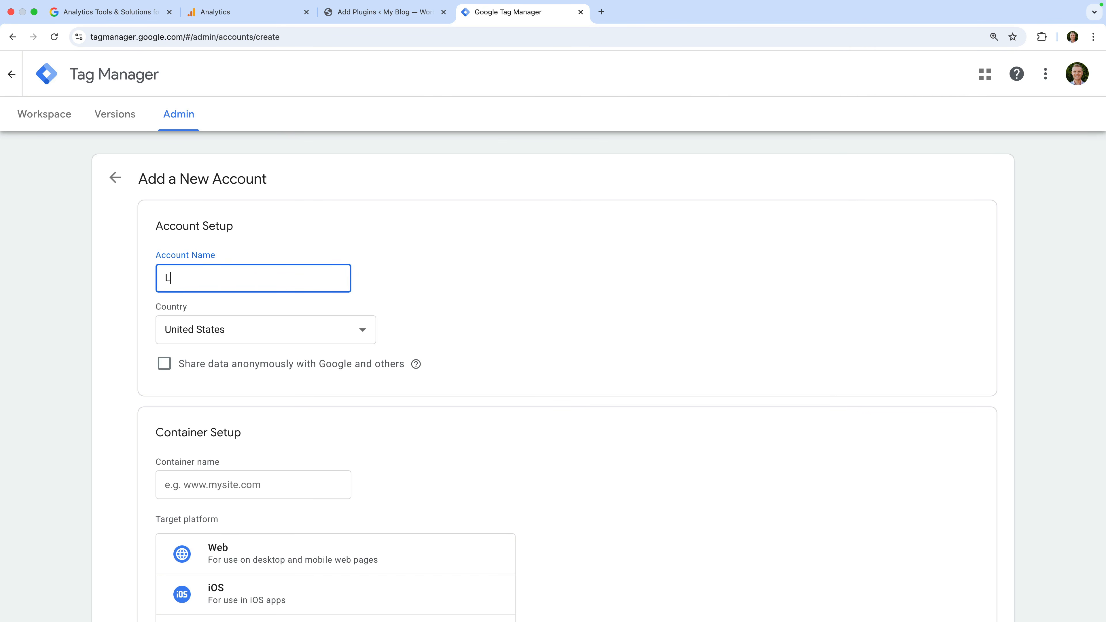
pyautogui.click(309, 328)
pyautogui.write('au')
pyautogui.press('Return')
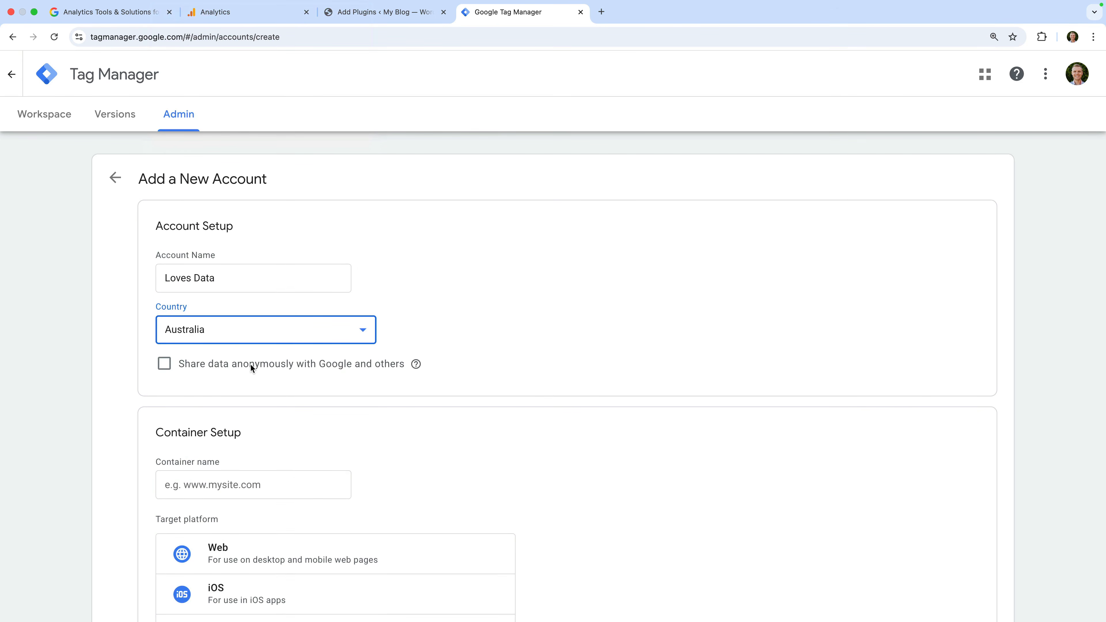
# - Name the container Loves Data Website and set its target platform to Web
pyautogui.scroll(-3, 250, 364)
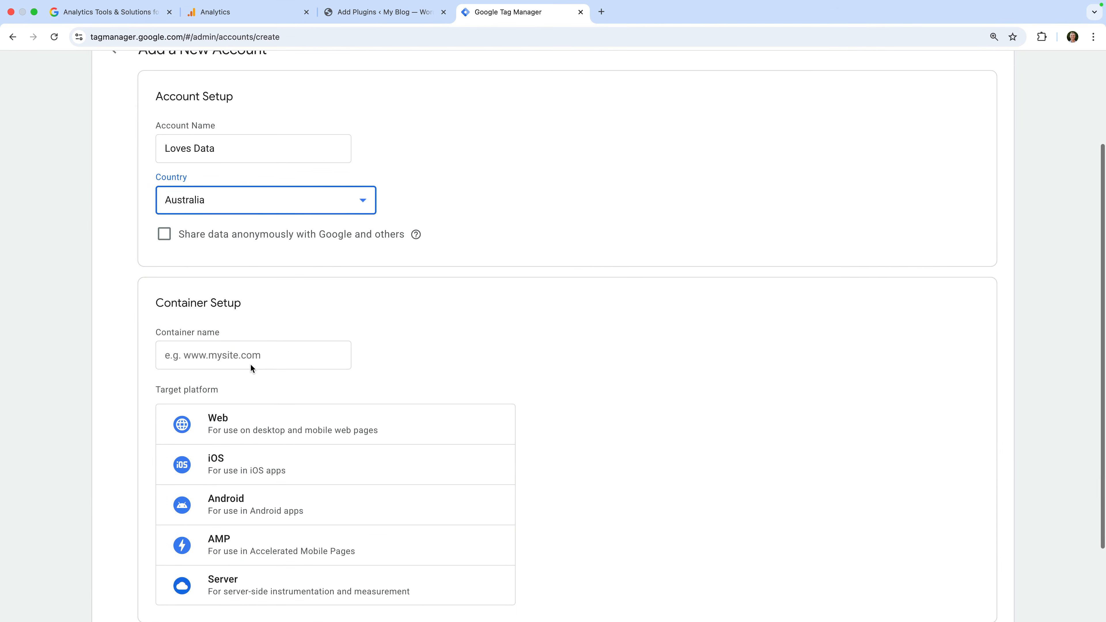
pyautogui.click(313, 343)
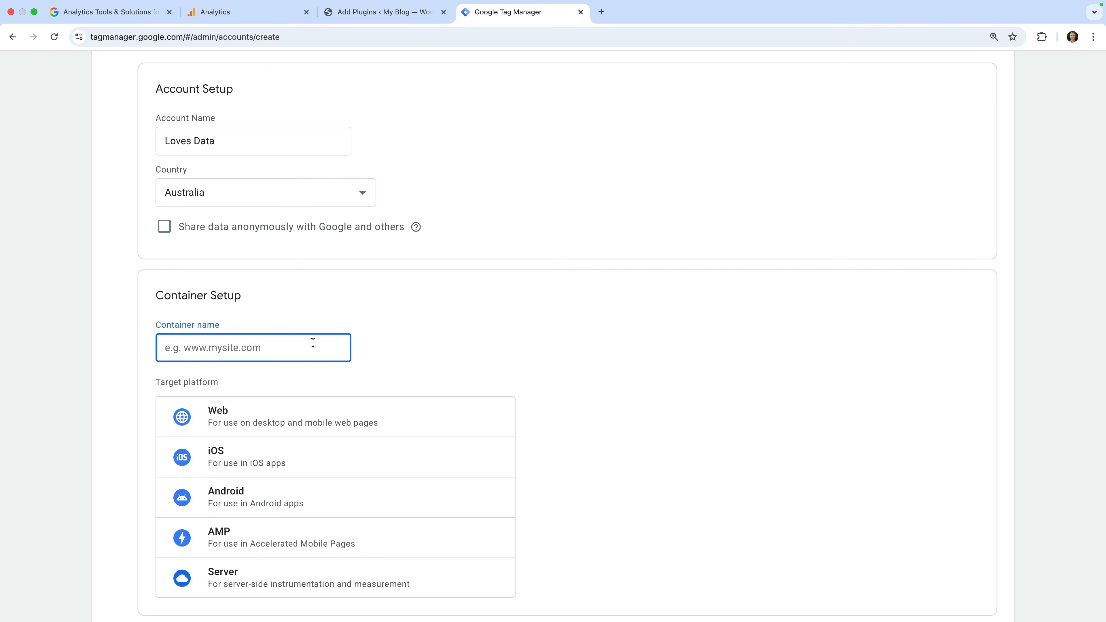
pyautogui.write('Loves Data Website')
pyautogui.click(384, 372)
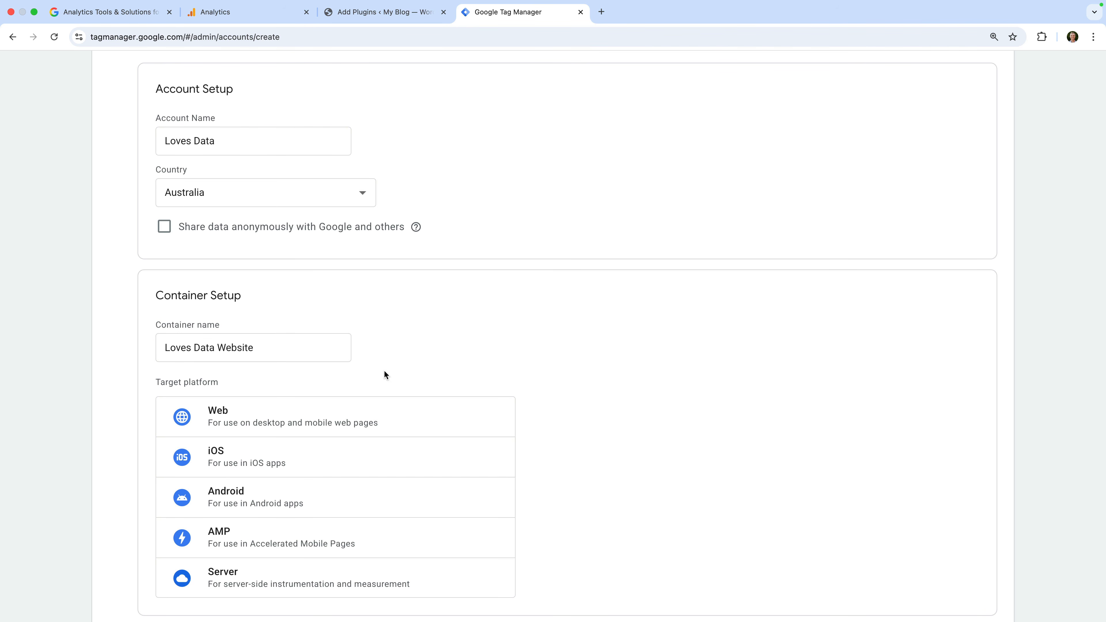
pyautogui.click(310, 418)
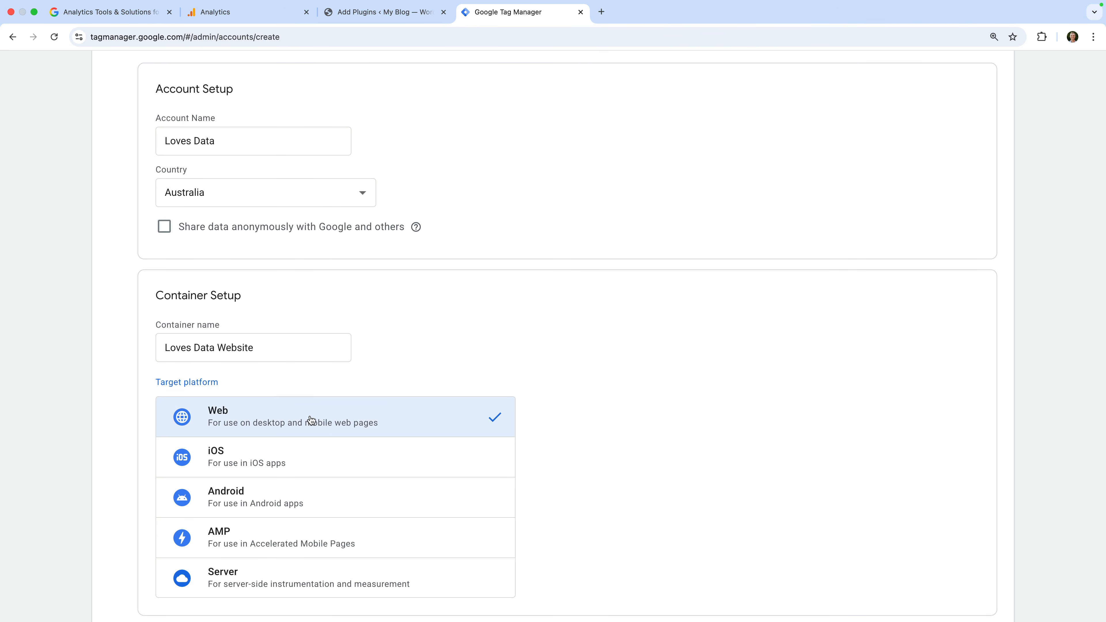
# - Create the account, accept the Tag Manager Terms of Service including the GDPR Data Processing Terms, and dismiss the installation code
pyautogui.scroll(-2, 310, 418)
pyautogui.click(181, 554)
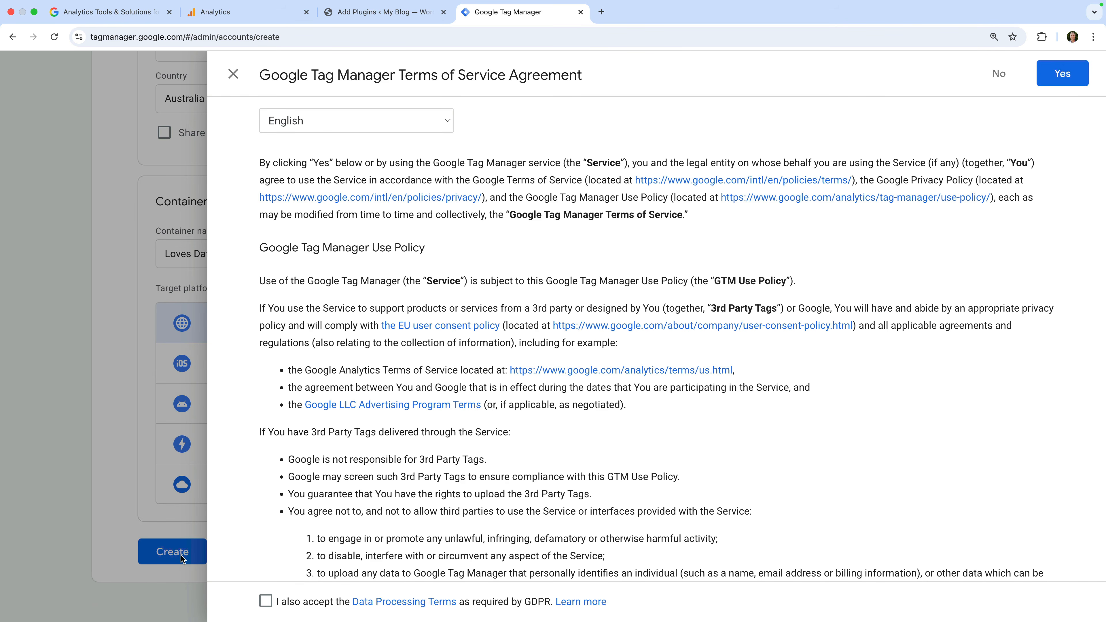
pyautogui.click(266, 601)
pyautogui.click(1052, 73)
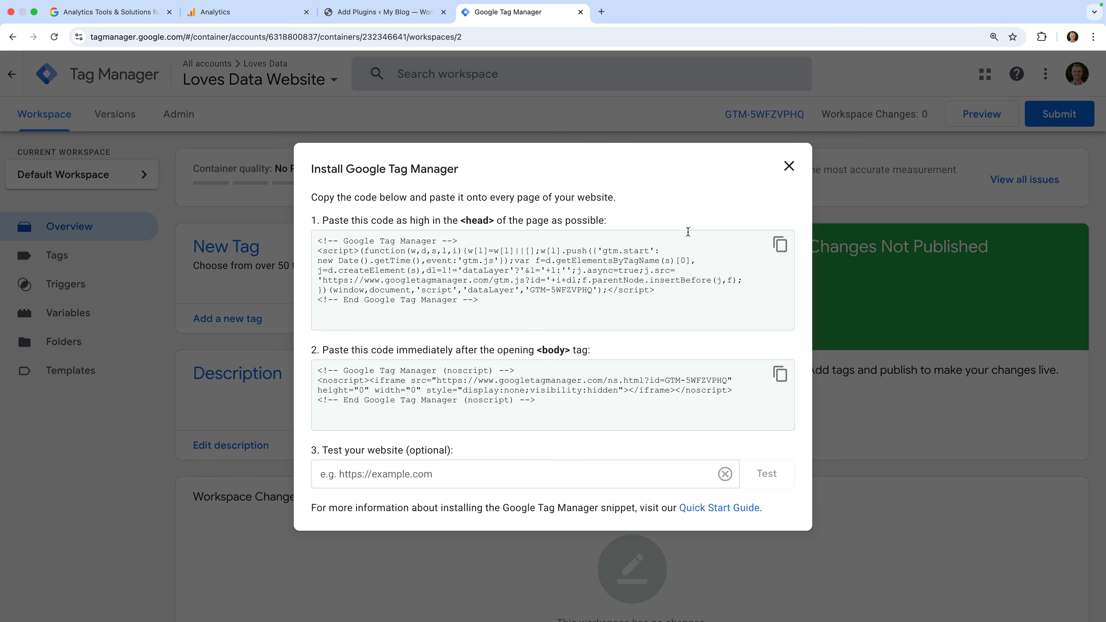
pyautogui.click(789, 166)
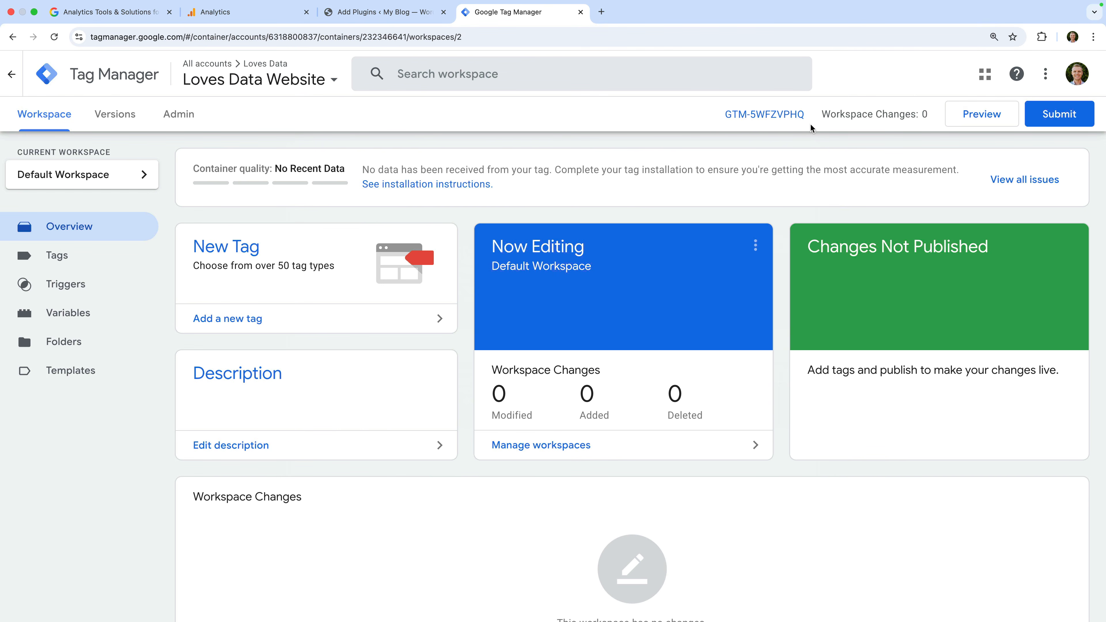
# - Select the new container's ID, switch to the WordPress site, and install and activate the GTM4WP plugin
pyautogui.moveTo(804, 114); pyautogui.dragTo(725, 114)
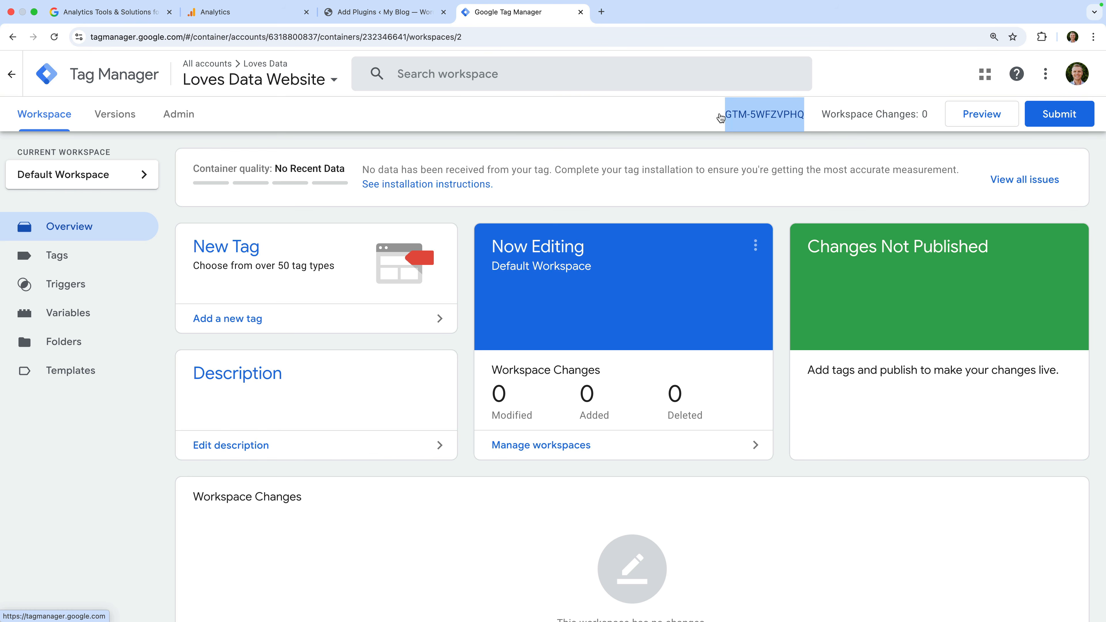
pyautogui.click(421, 19)
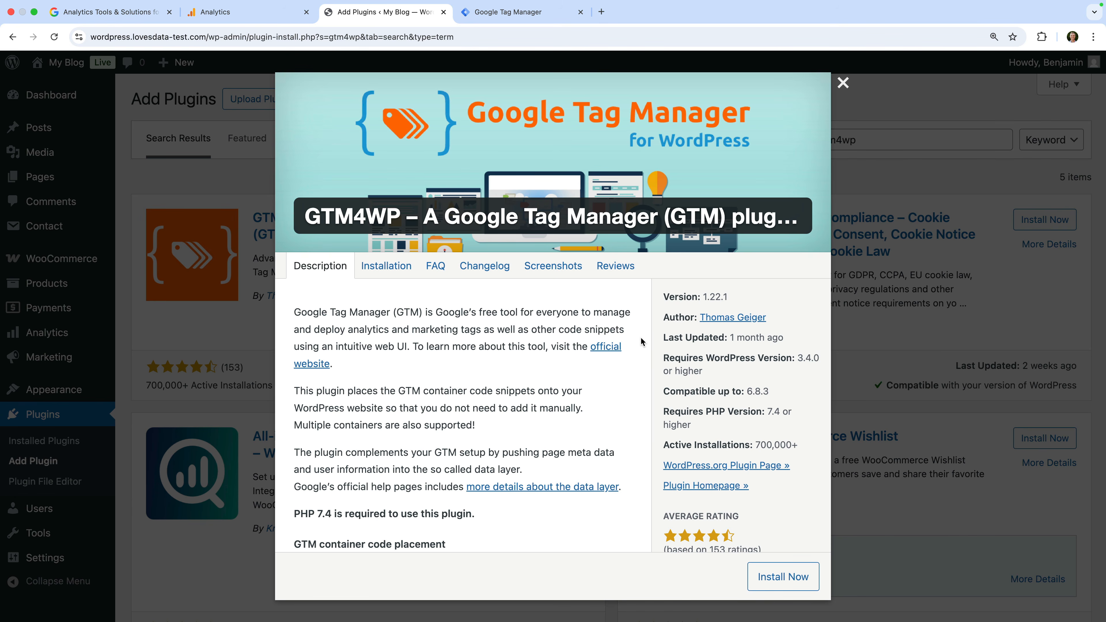
pyautogui.click(783, 583)
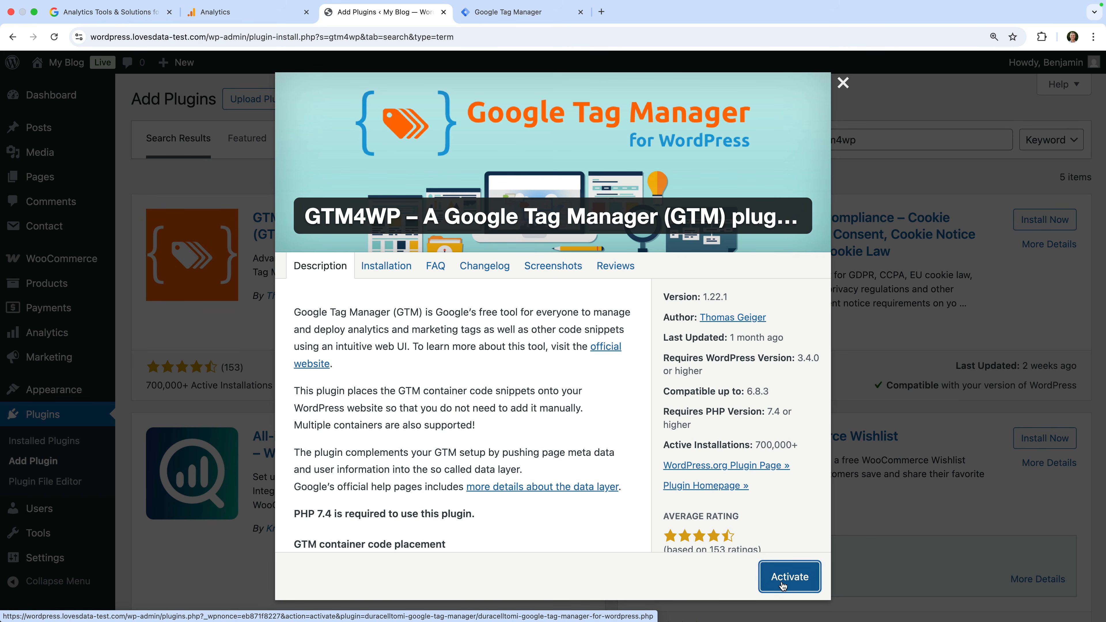
pyautogui.click(797, 586)
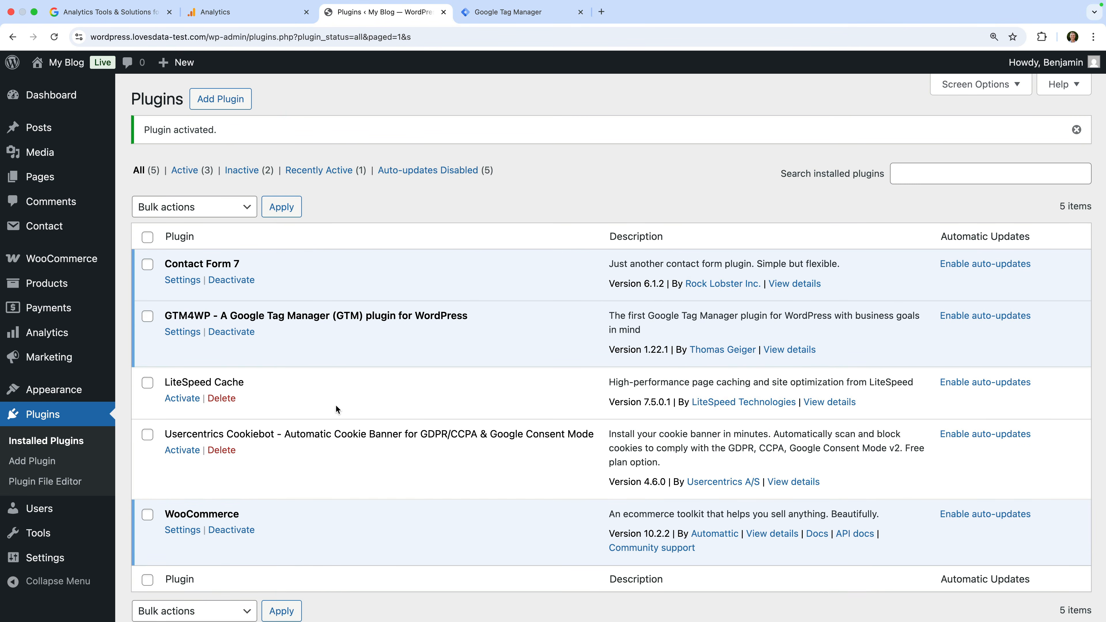
# - Enter GTM-5WFZVPHQ as the Google Tag Manager ID in the GTM4WP settings, set the container code to On, and save
pyautogui.click(181, 332)
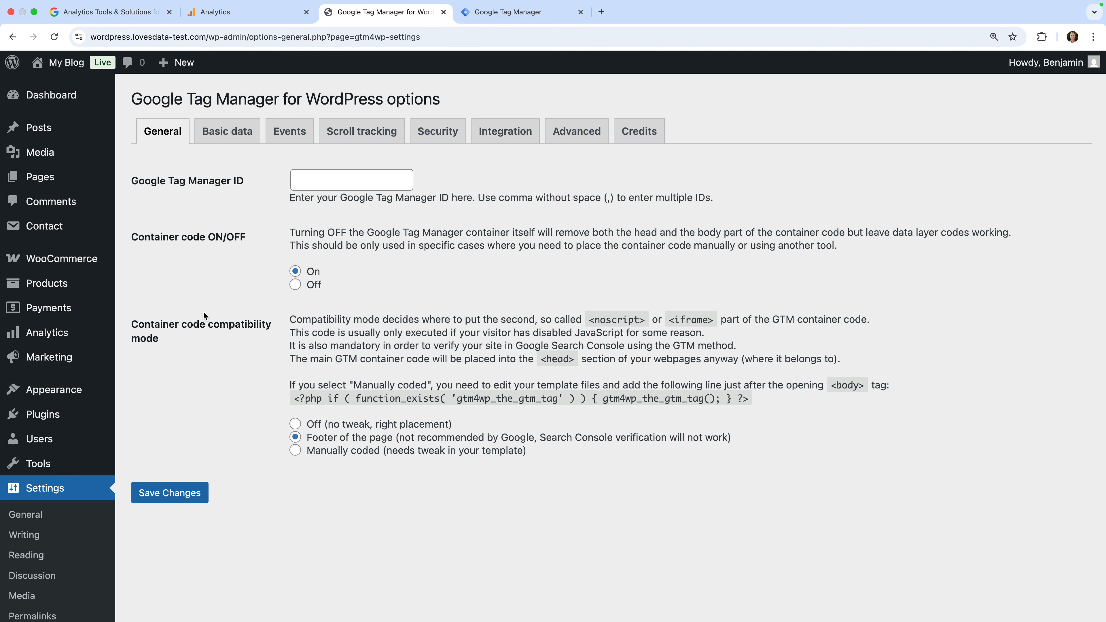
pyautogui.click(374, 179)
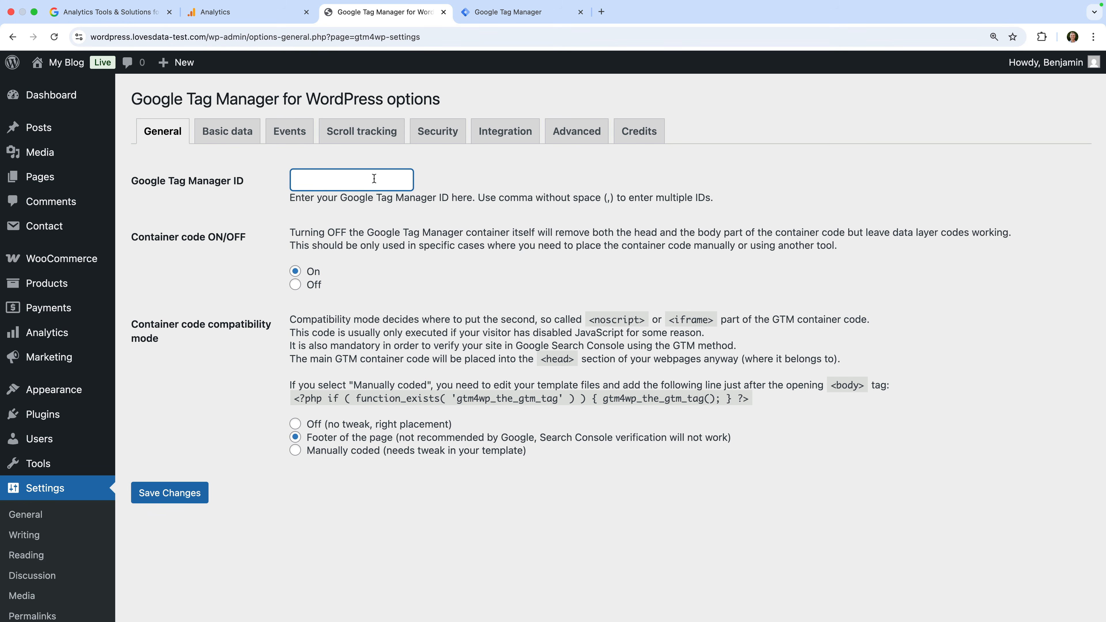
pyautogui.press('super+v')
pyautogui.click(462, 165)
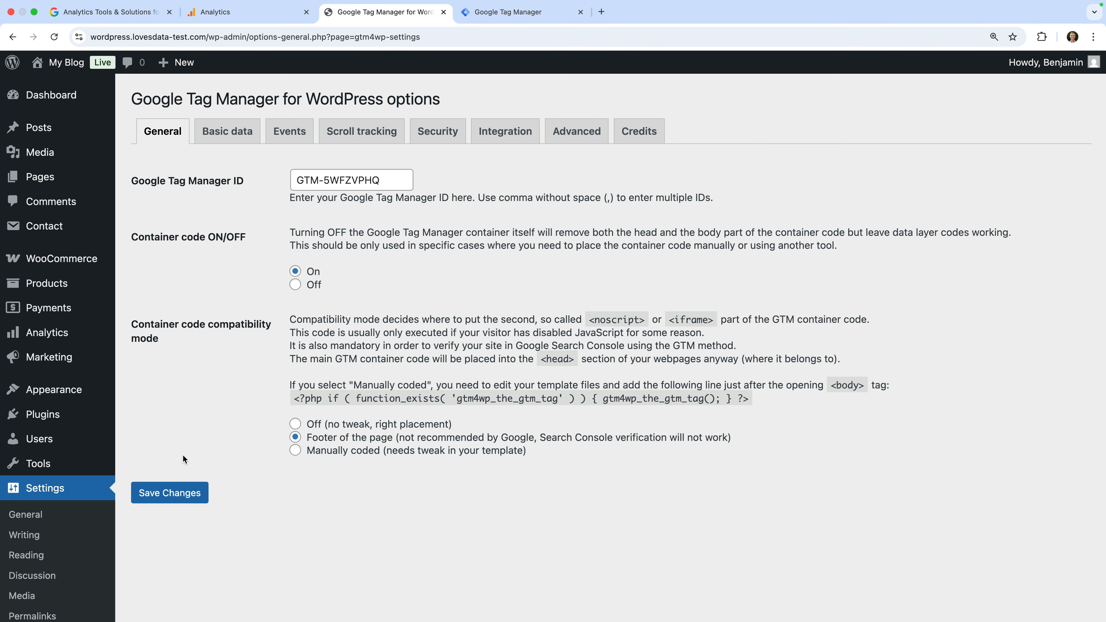
pyautogui.click(159, 493)
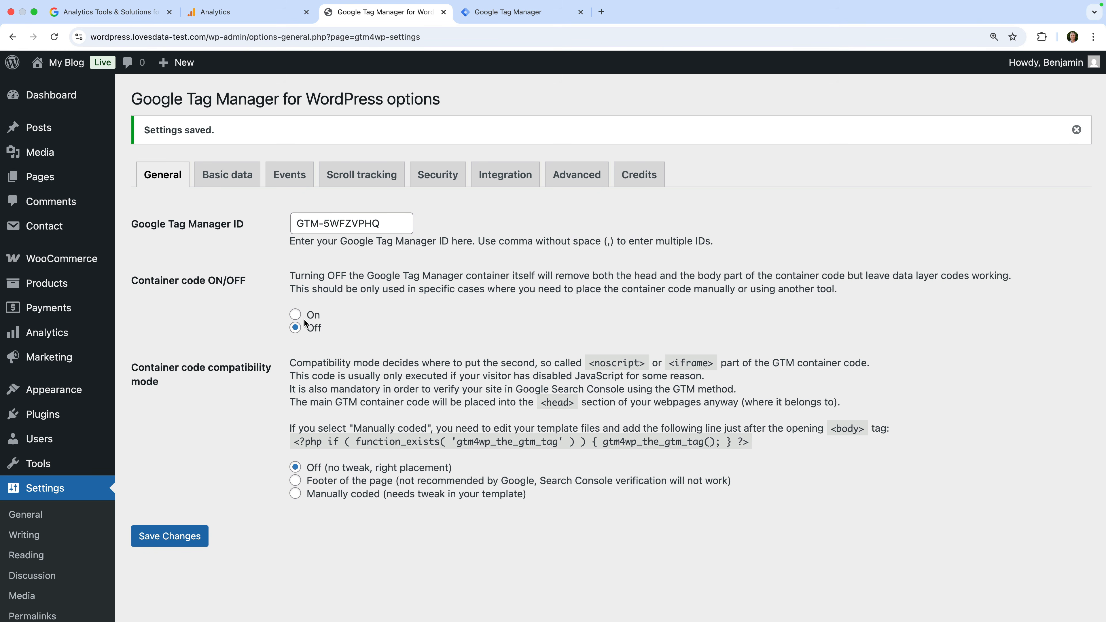
pyautogui.click(296, 316)
pyautogui.click(160, 542)
# - Switch to Google Tag Manager and add a tag named "Google Tag | GA4 | Page View" with the Google Tag type
pyautogui.click(517, 13)
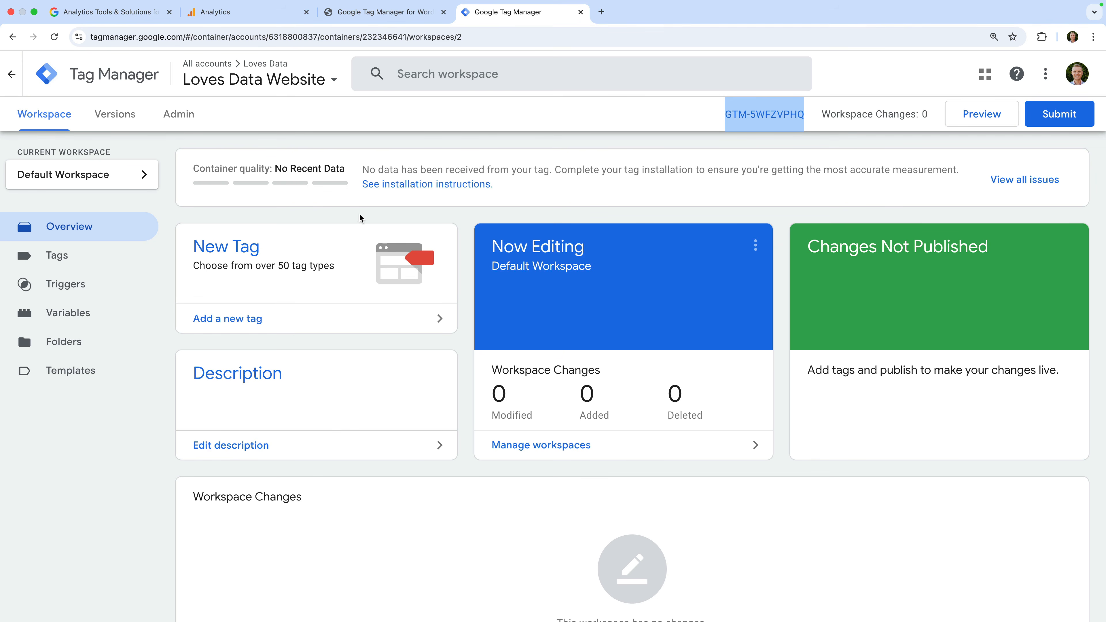
pyautogui.click(265, 320)
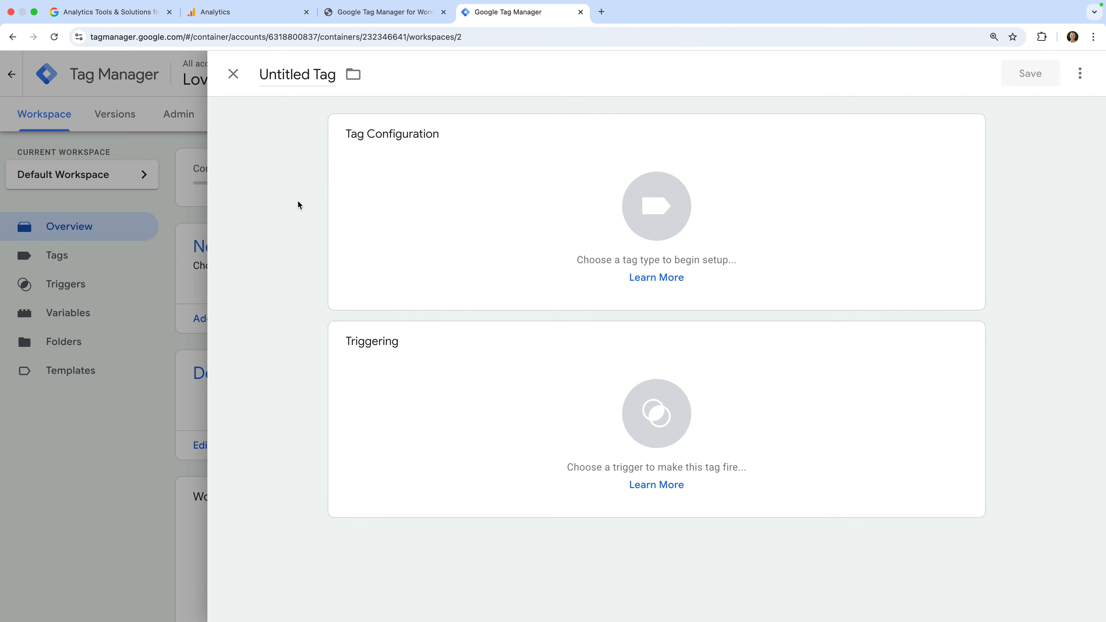
pyautogui.click(308, 75)
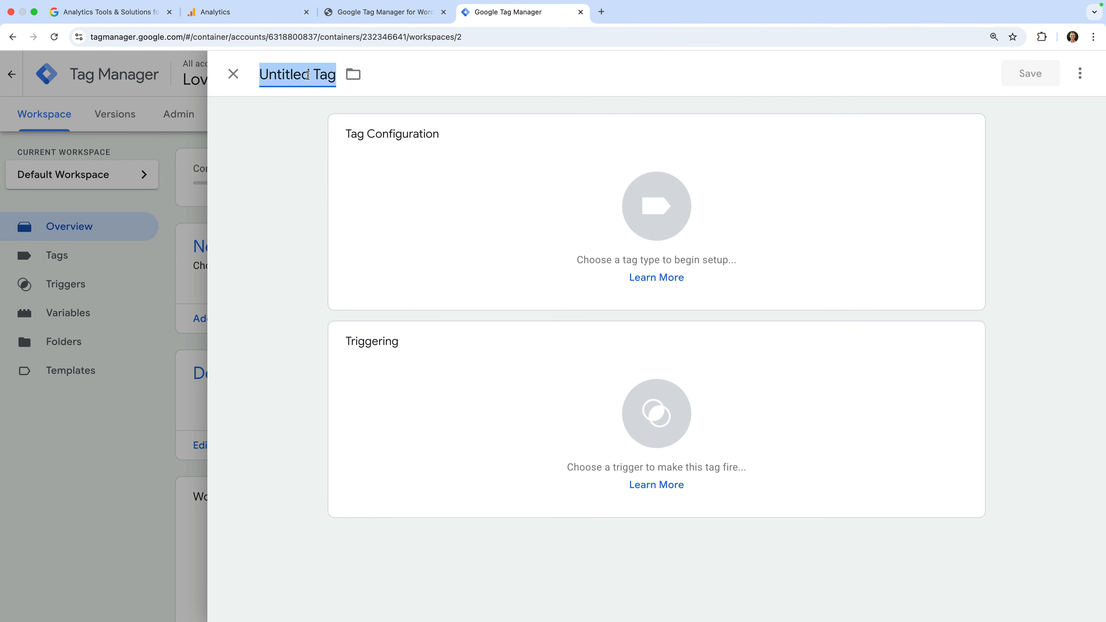
pyautogui.write('Google Tag')
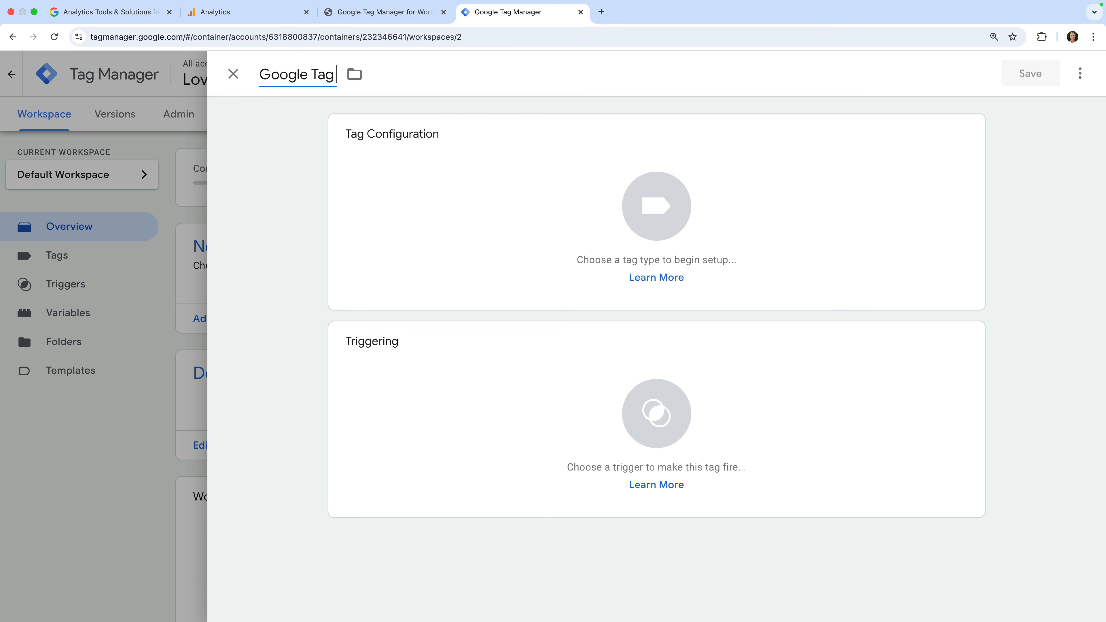
pyautogui.write(' | GA4 |')
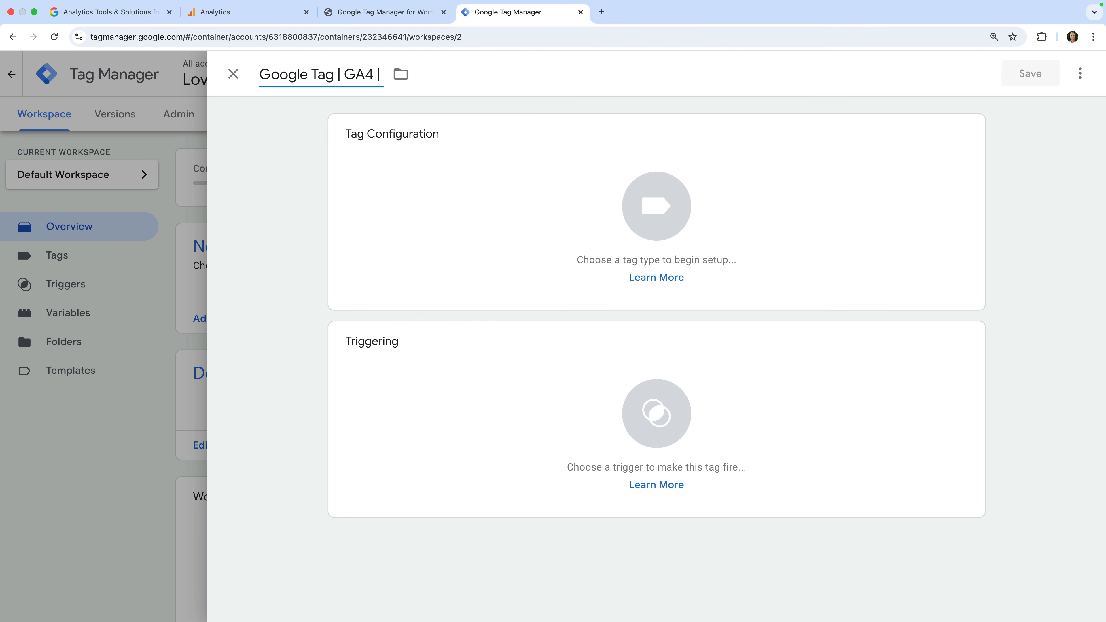
pyautogui.write(' Page View')
pyautogui.click(257, 113)
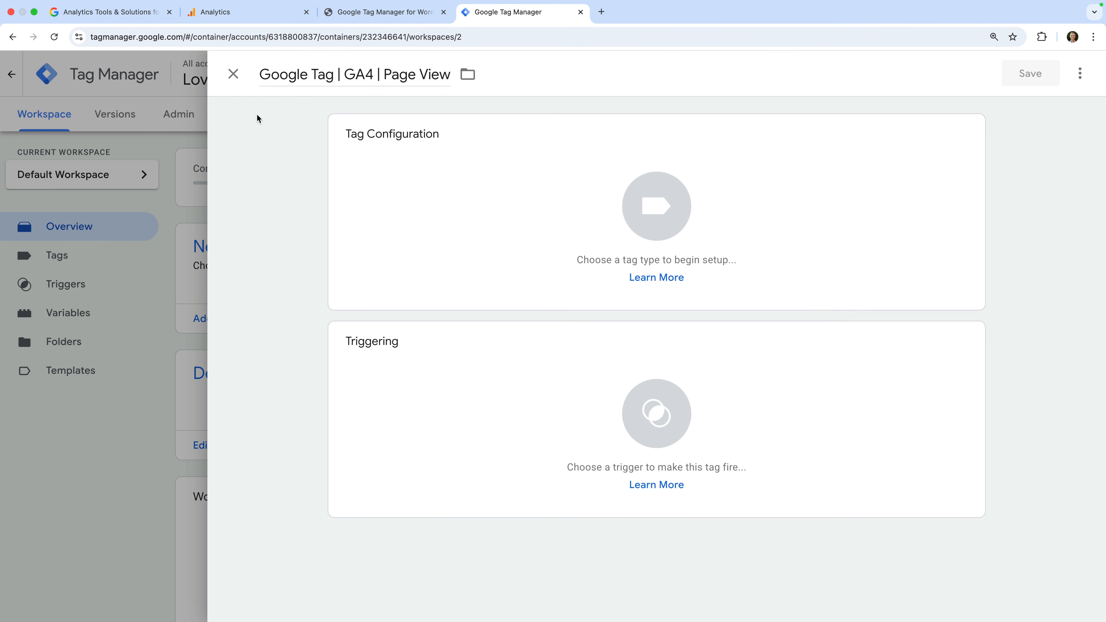
pyautogui.click(386, 164)
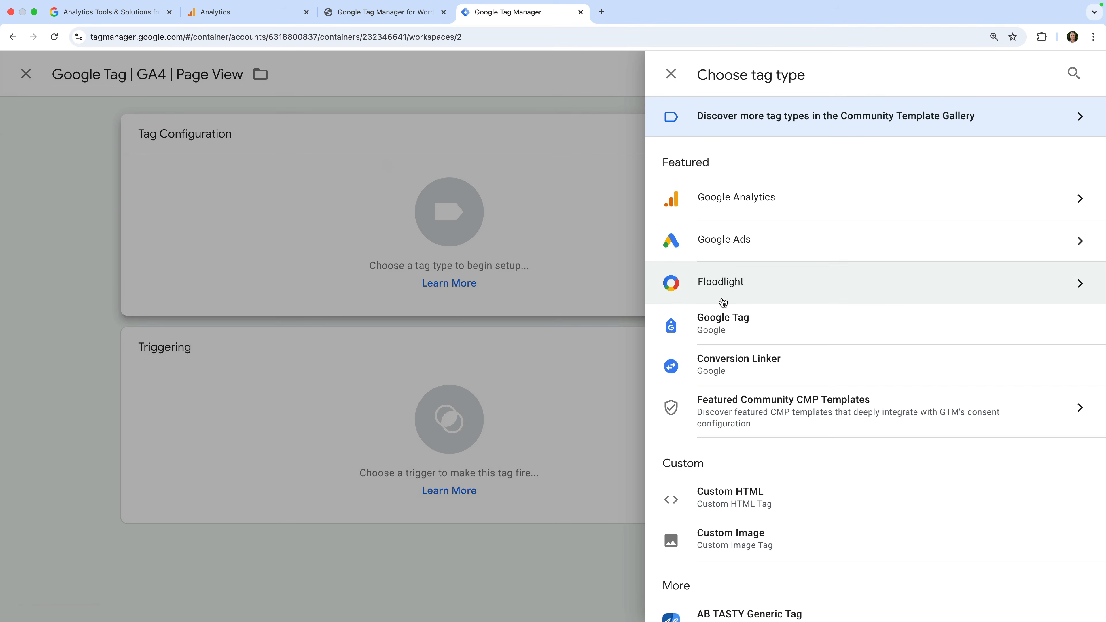
pyautogui.click(760, 330)
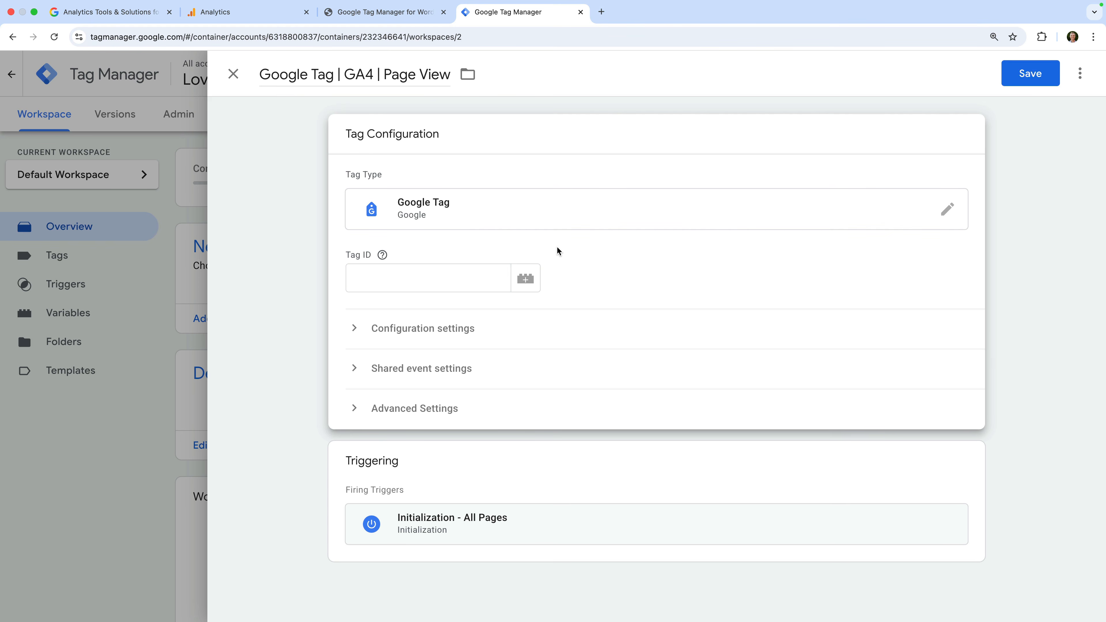
# - Begin a new variable for the tag's Tag ID and name it GA4 Measurement ID
pyautogui.click(377, 286)
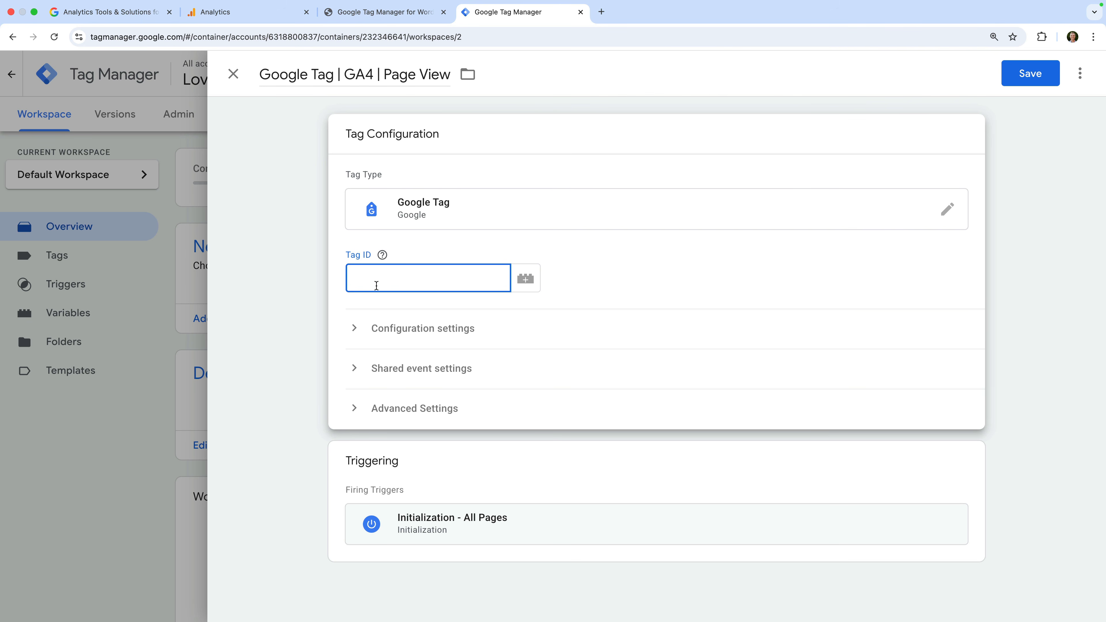
pyautogui.click(525, 280)
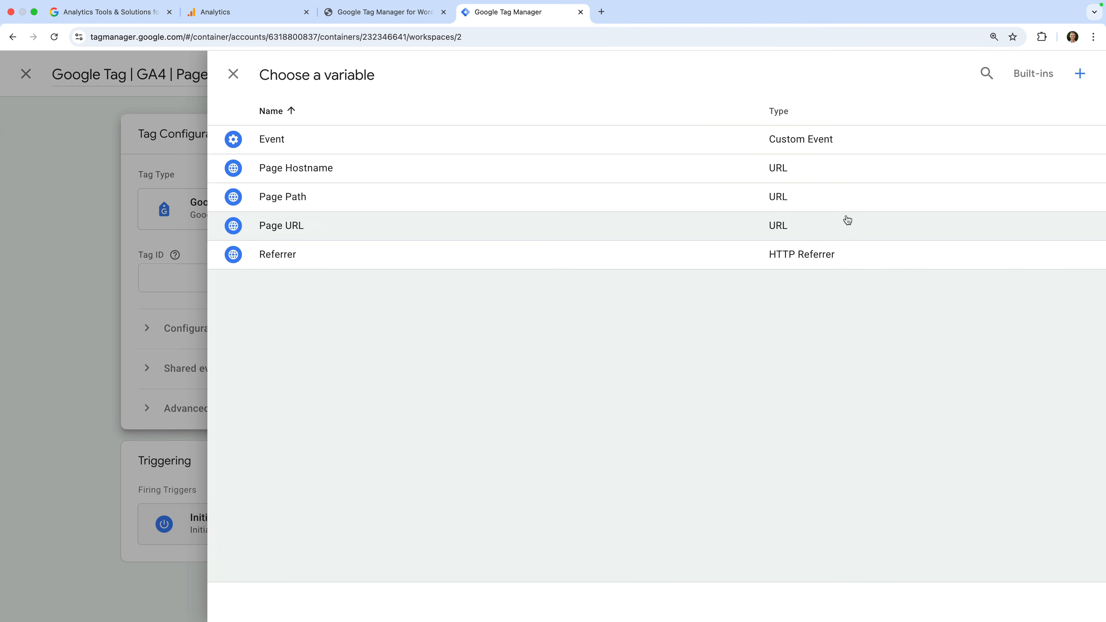
pyautogui.click(1080, 74)
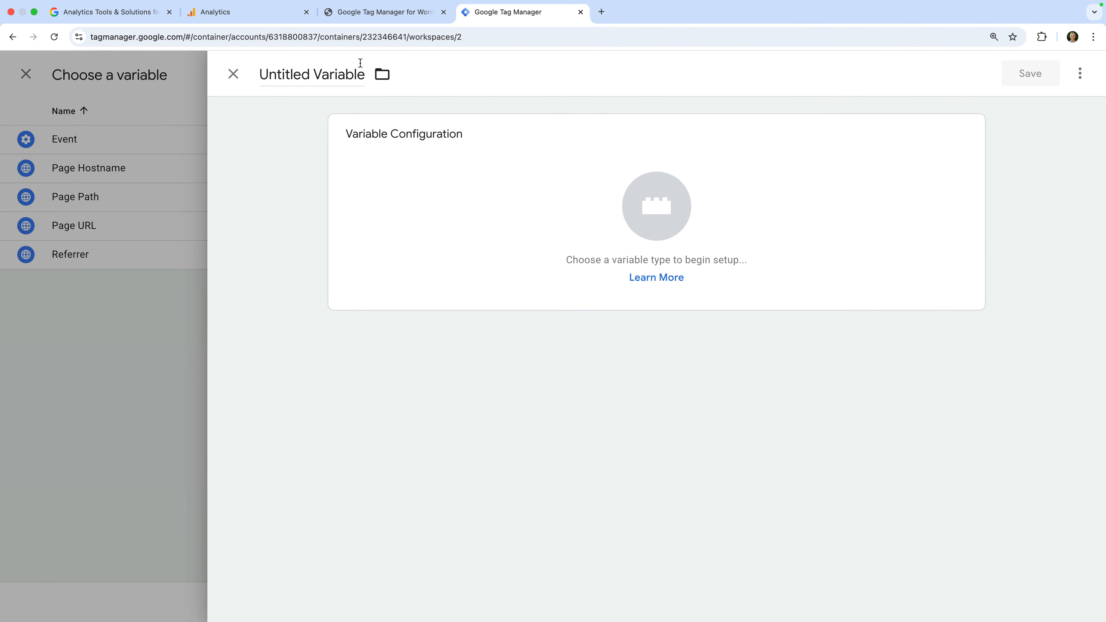
pyautogui.tripleClick(341, 68)
pyautogui.write('GA4 ')
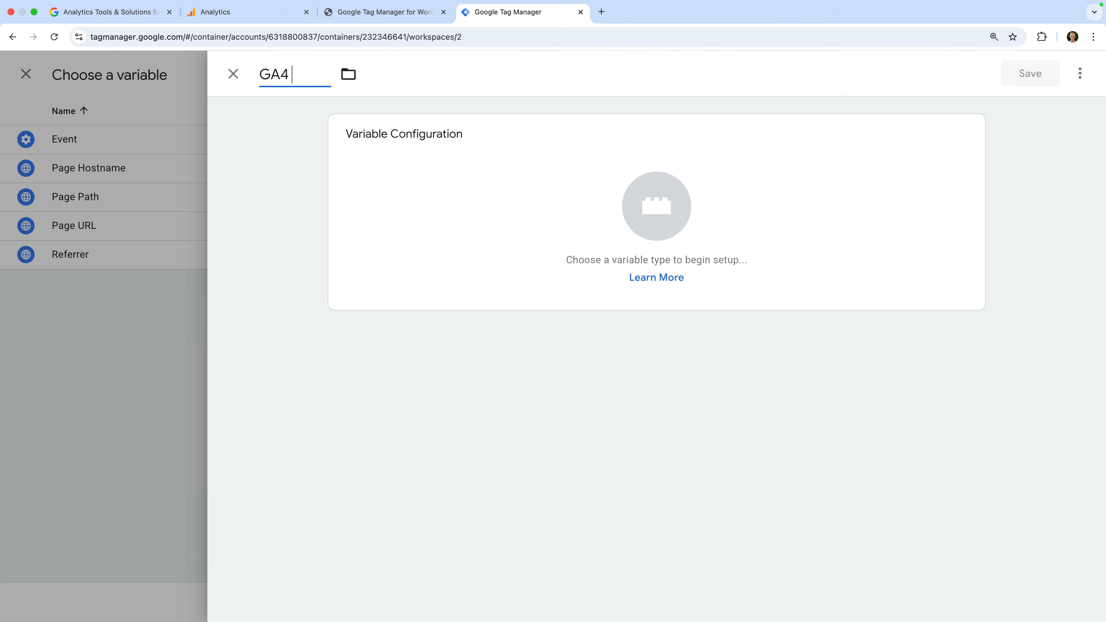
pyautogui.write('Measurement ID')
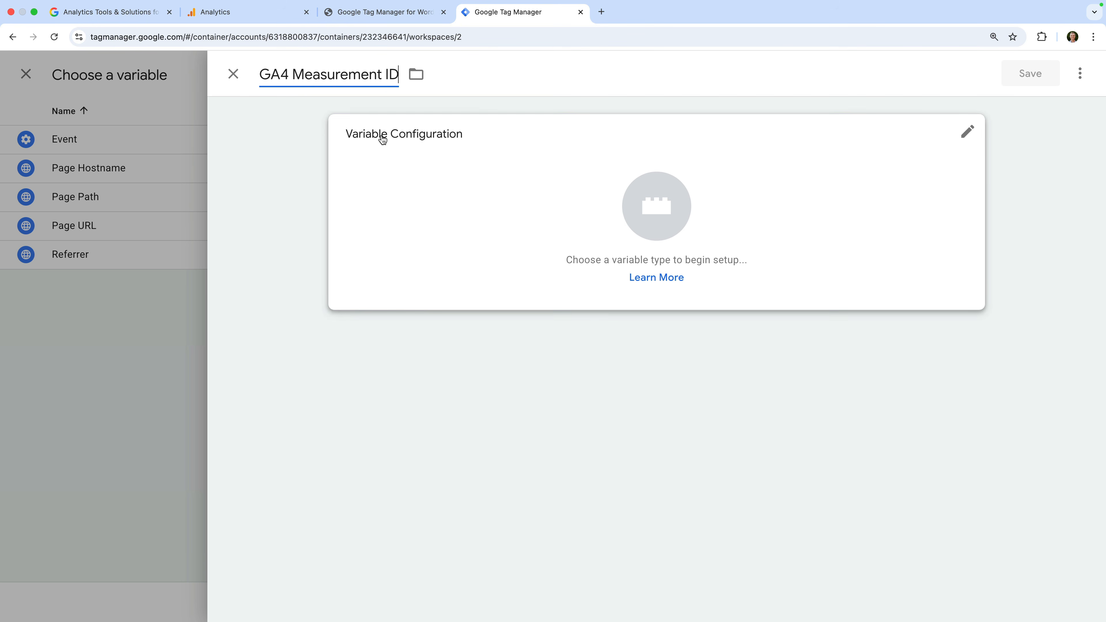
# - Make the variable a Constant with the value G-1VVJEFD8DT, and save both the variable and the Google Tag
pyautogui.click(402, 169)
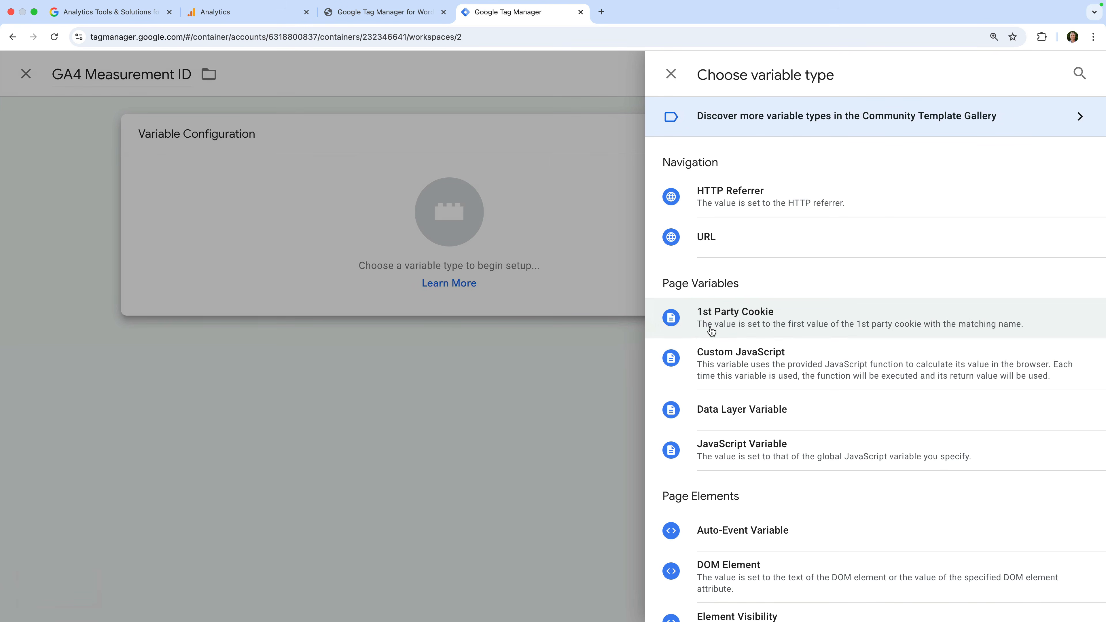
pyautogui.scroll(-7, 714, 331)
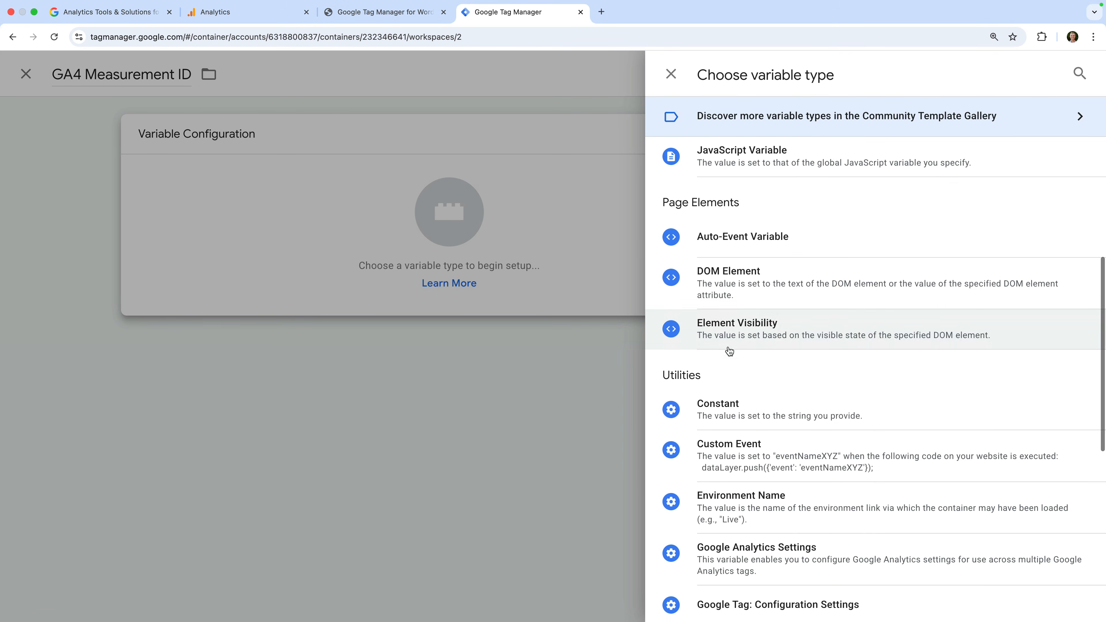
pyautogui.click(775, 417)
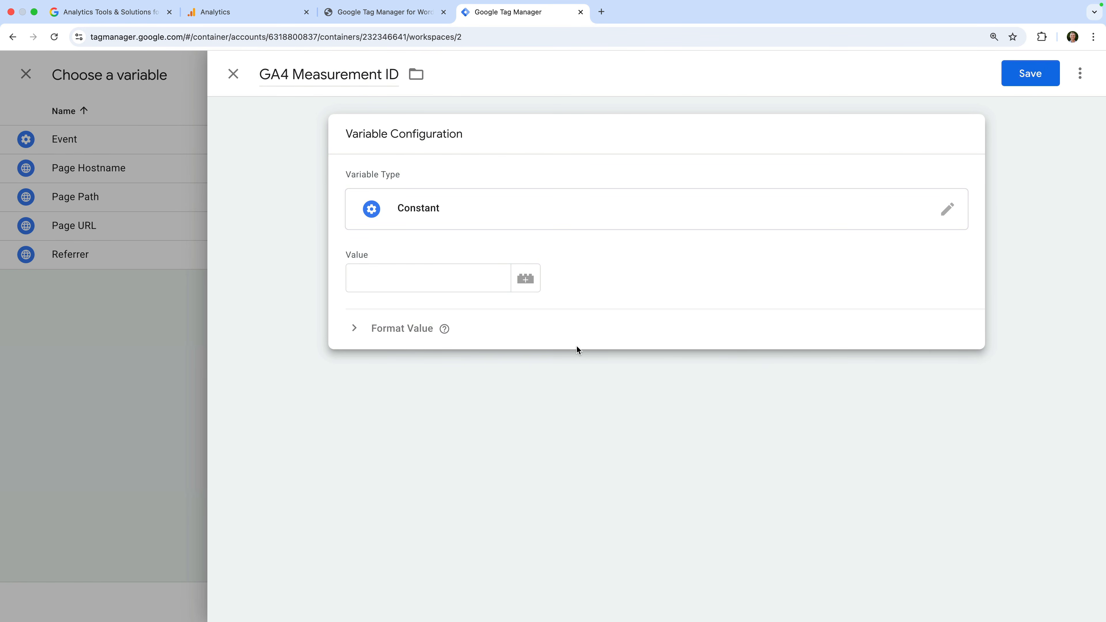
pyautogui.click(444, 276)
pyautogui.write('G-1VVJEFD8DT')
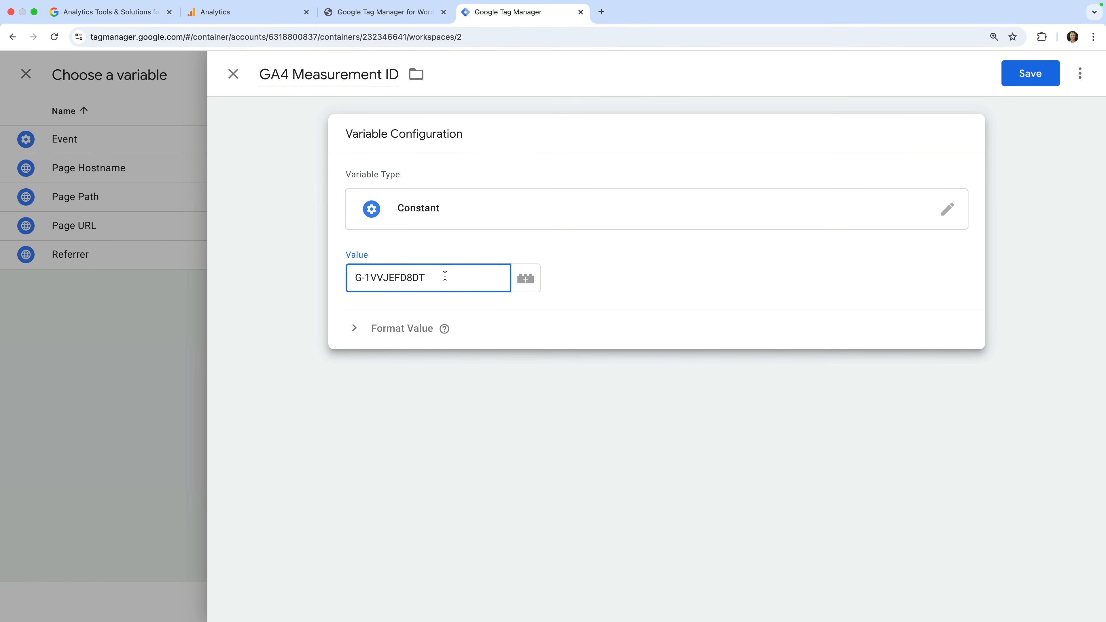
pyautogui.click(571, 280)
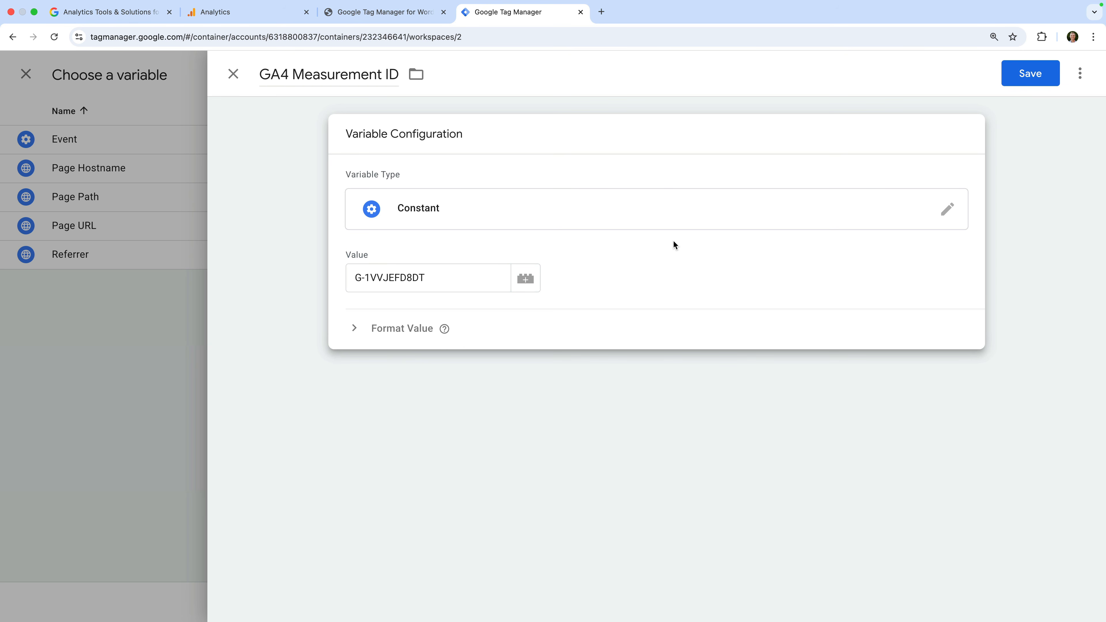
pyautogui.click(1027, 73)
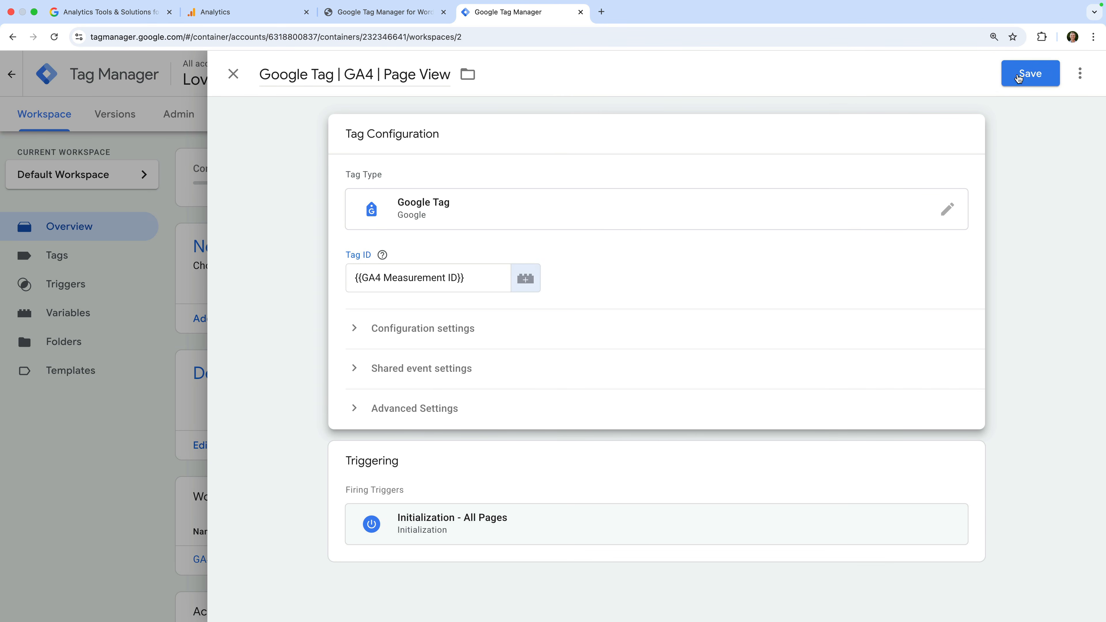
pyautogui.click(573, 471)
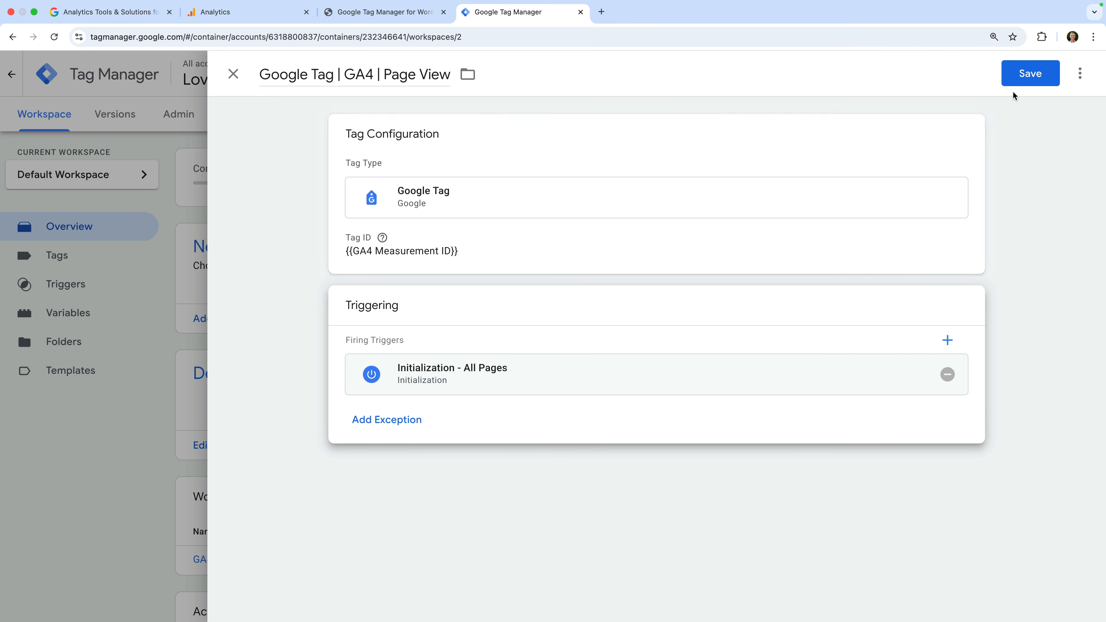
pyautogui.click(1023, 78)
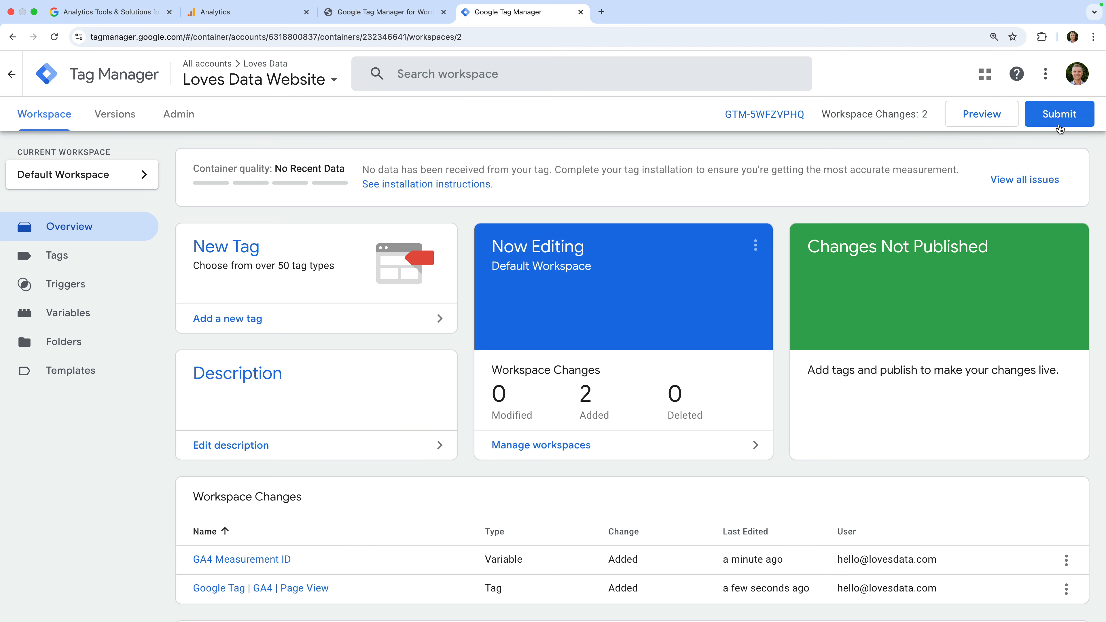
# - Publish the workspace changes to the Live environment as a version named Added GA4
pyautogui.click(1059, 114)
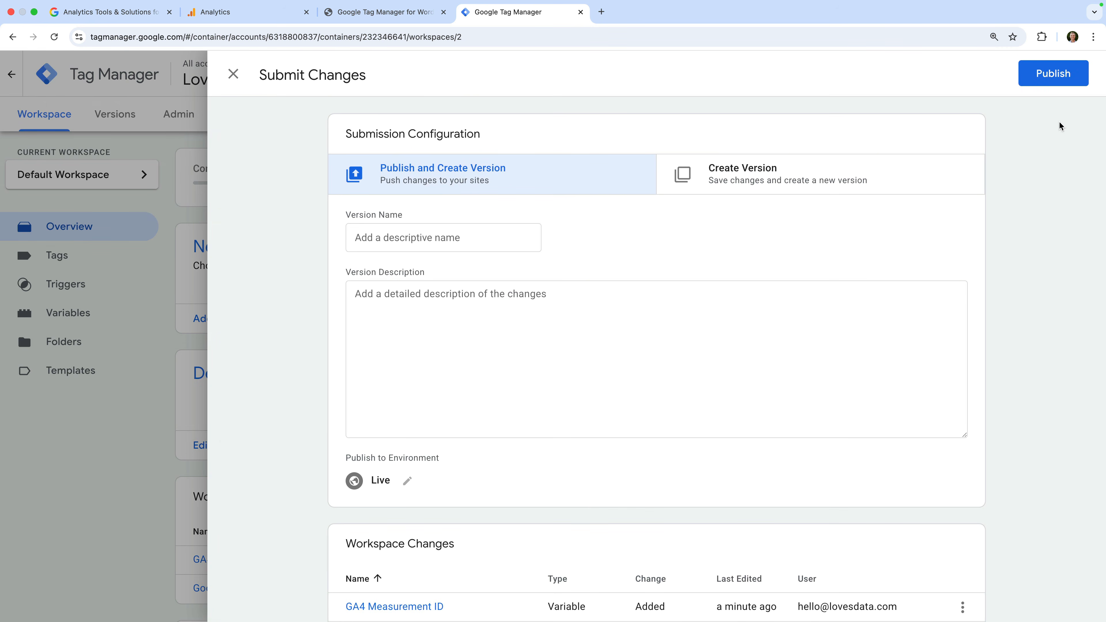
pyautogui.click(470, 243)
pyautogui.write('Added GA4')
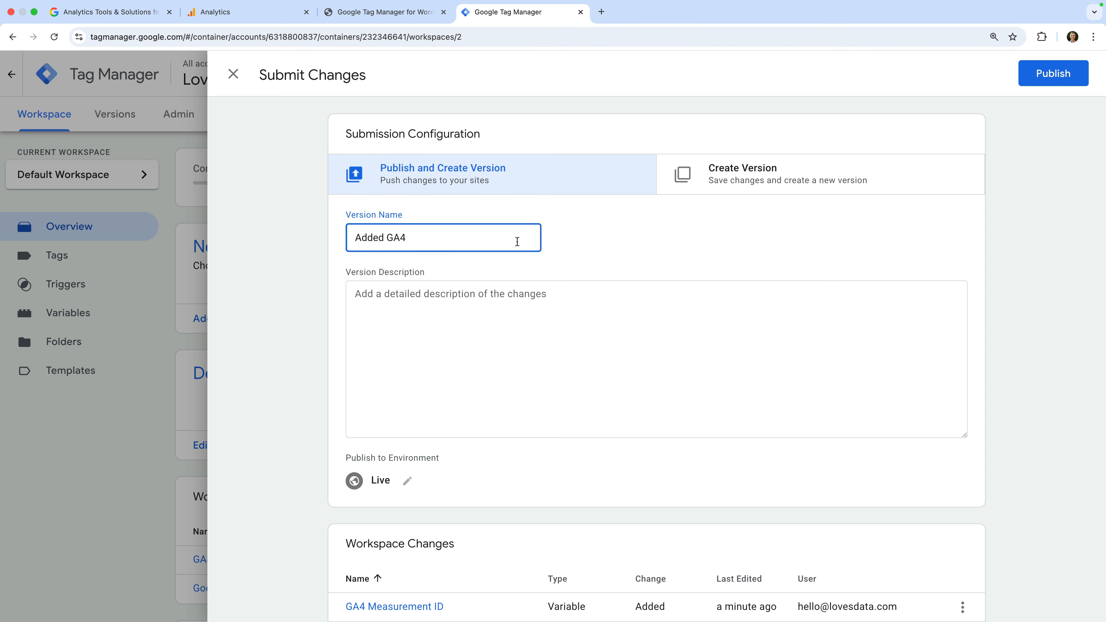
pyautogui.click(583, 247)
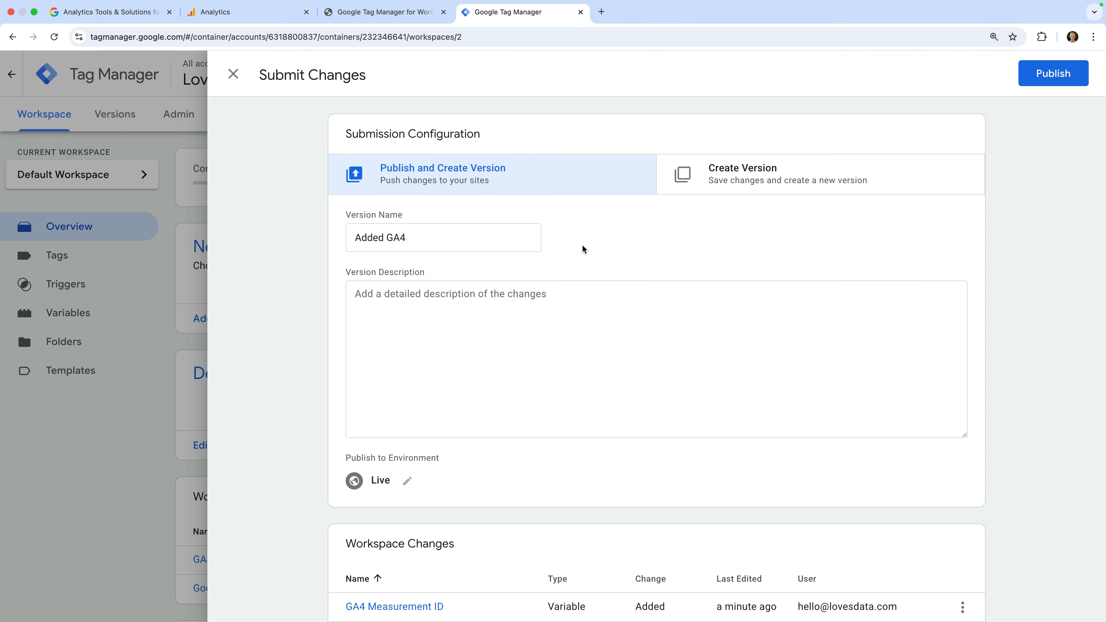
pyautogui.click(1049, 77)
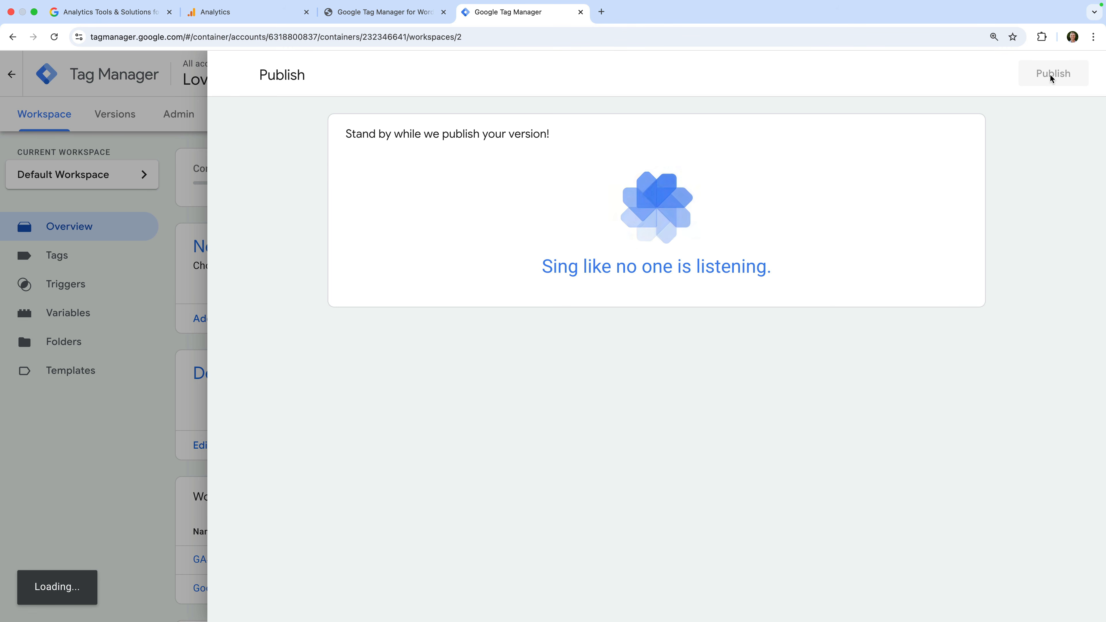